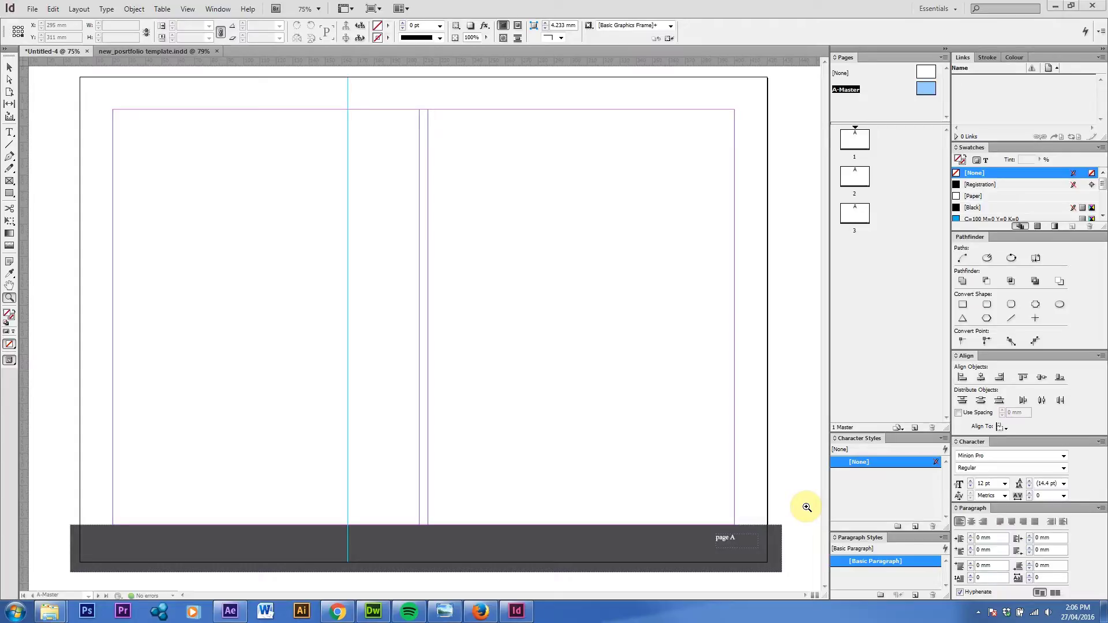
Step: Add a text frame about 187.5 by 46 mm across the A-Master's first column, reading MAIN TITLE
click(8, 67)
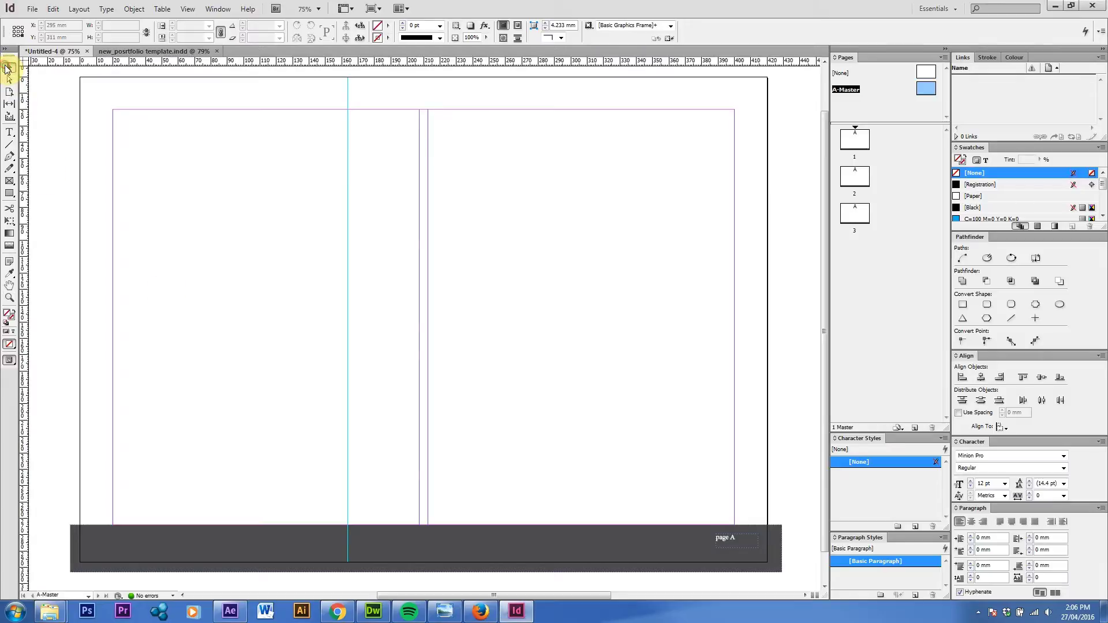
click(11, 134)
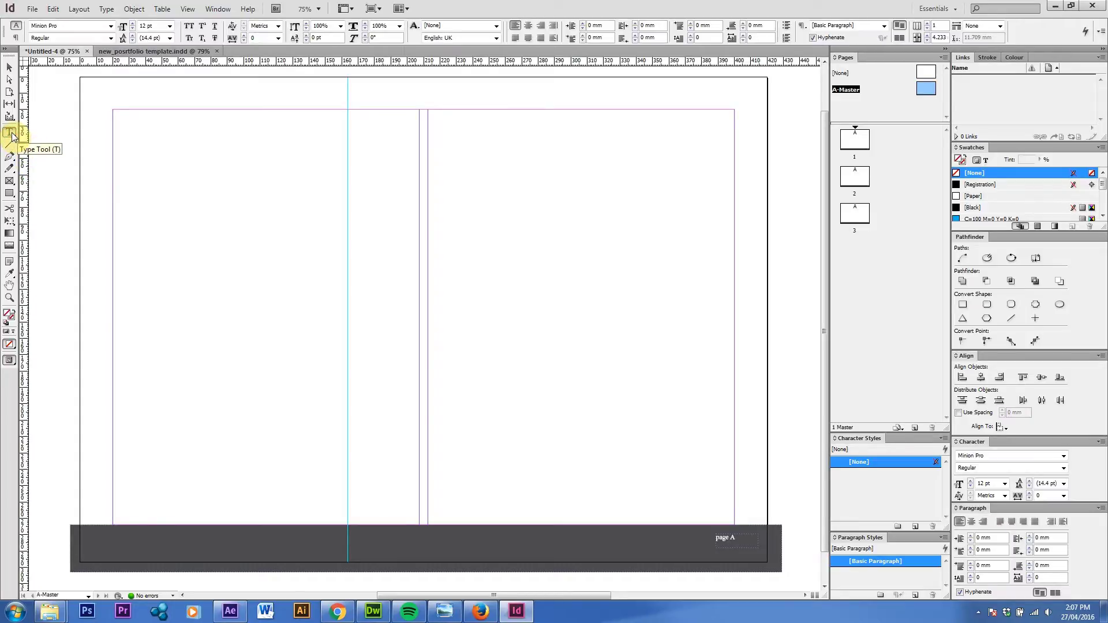
drag(113, 112, 419, 187)
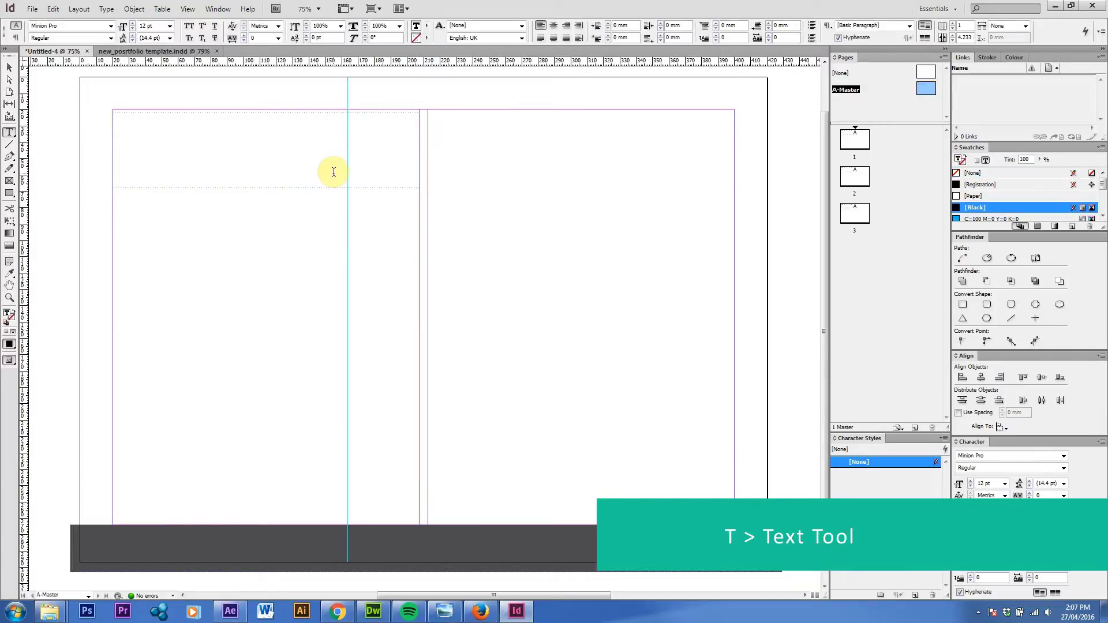
text(MAIN TITLE)
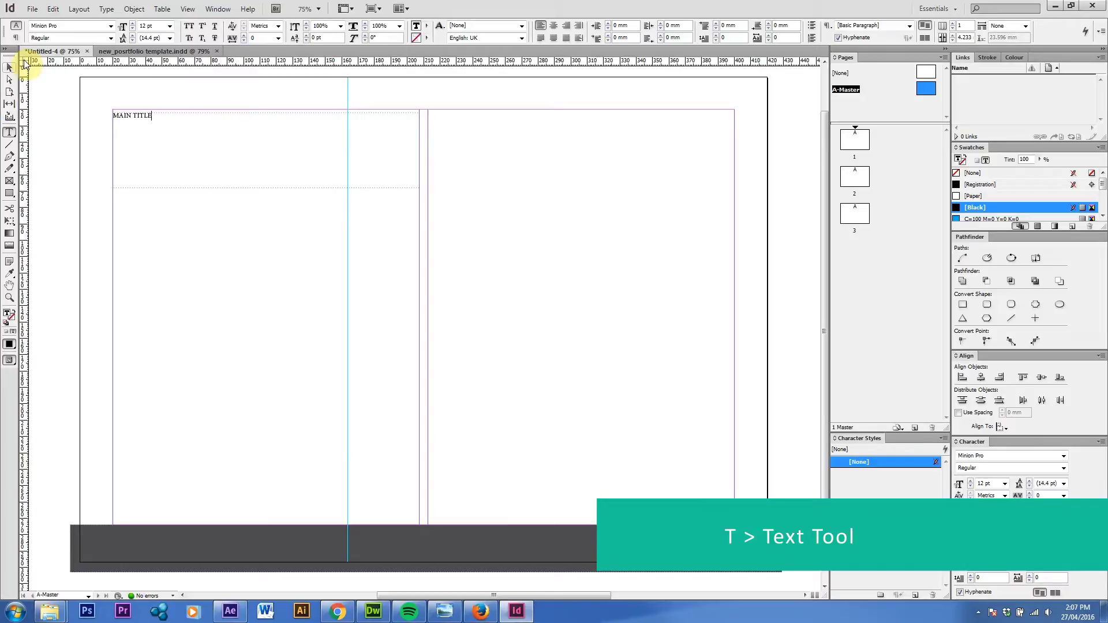
click(9, 67)
Step: Add a text frame about 185 by 40 mm below the main title, reading Sub Title
click(9, 132)
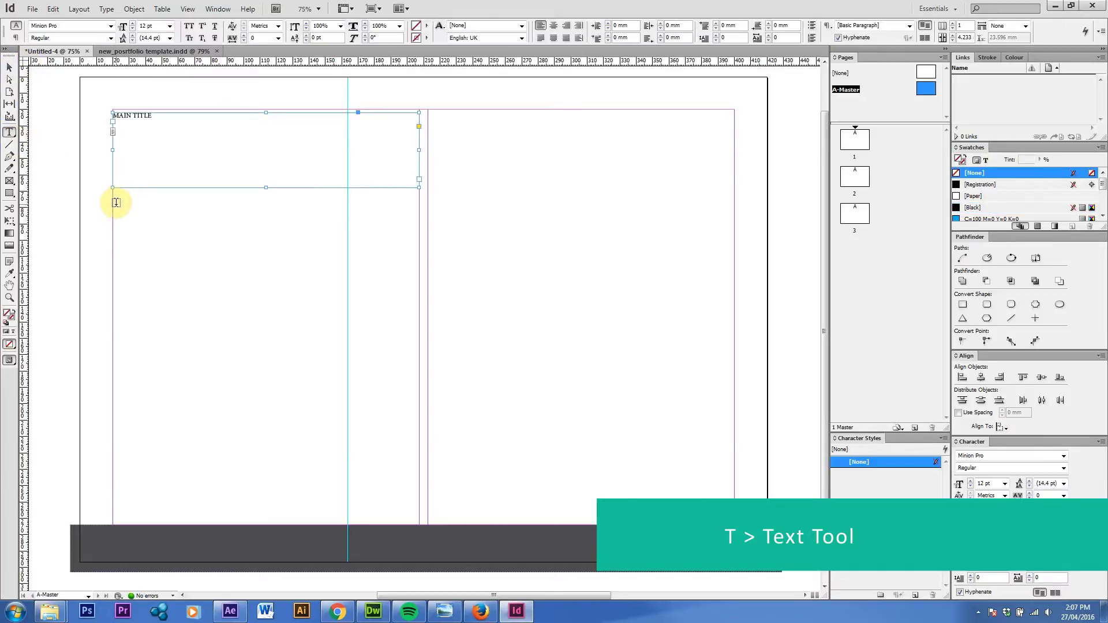
drag(113, 201, 414, 267)
text(Sub TITLE)
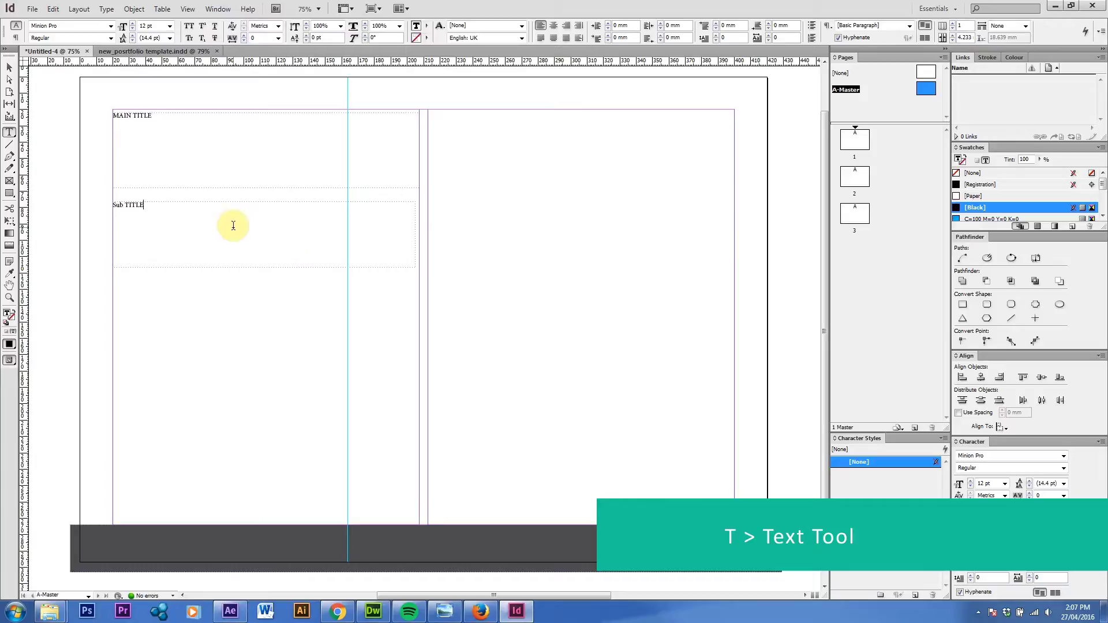
key(BackSpace)
key(BackSpace)
key(BackSpace)
key(BackSpace)
text(itle)
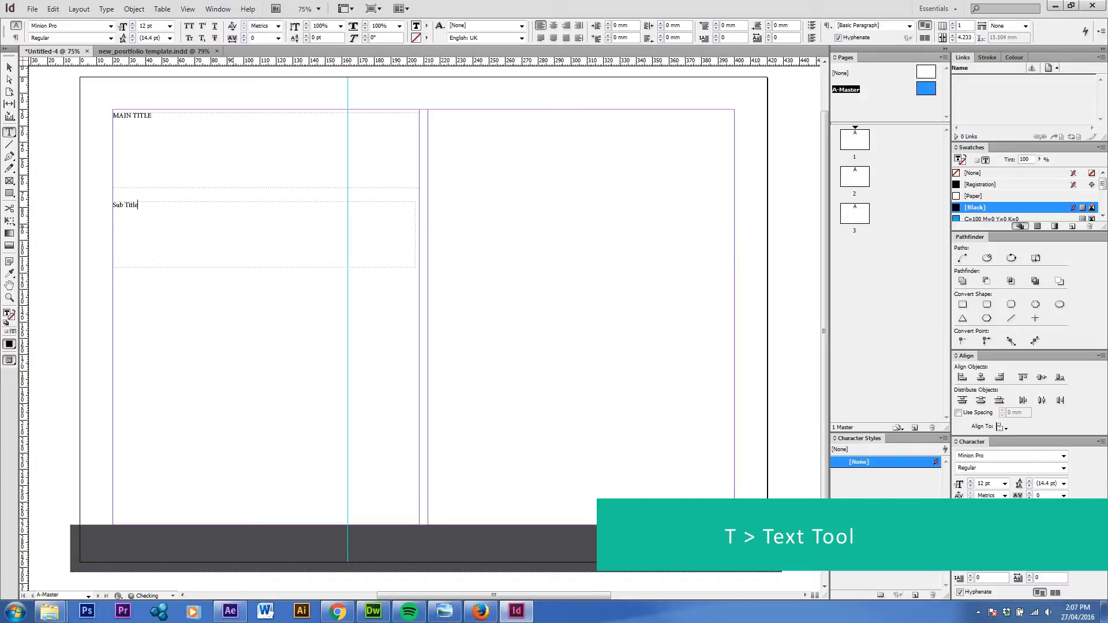
click(11, 68)
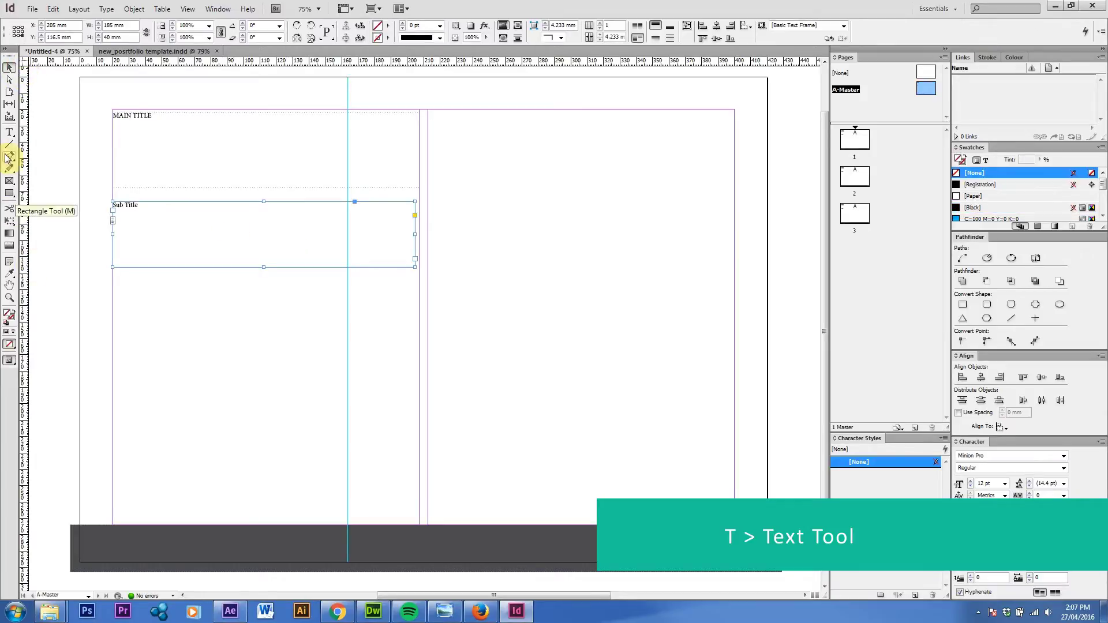
Step: Add a text frame about 180 by 30.5 mm below the Sub Title frame, reading Sub Sub Title
click(9, 132)
drag(114, 281, 407, 331)
text(SUB)
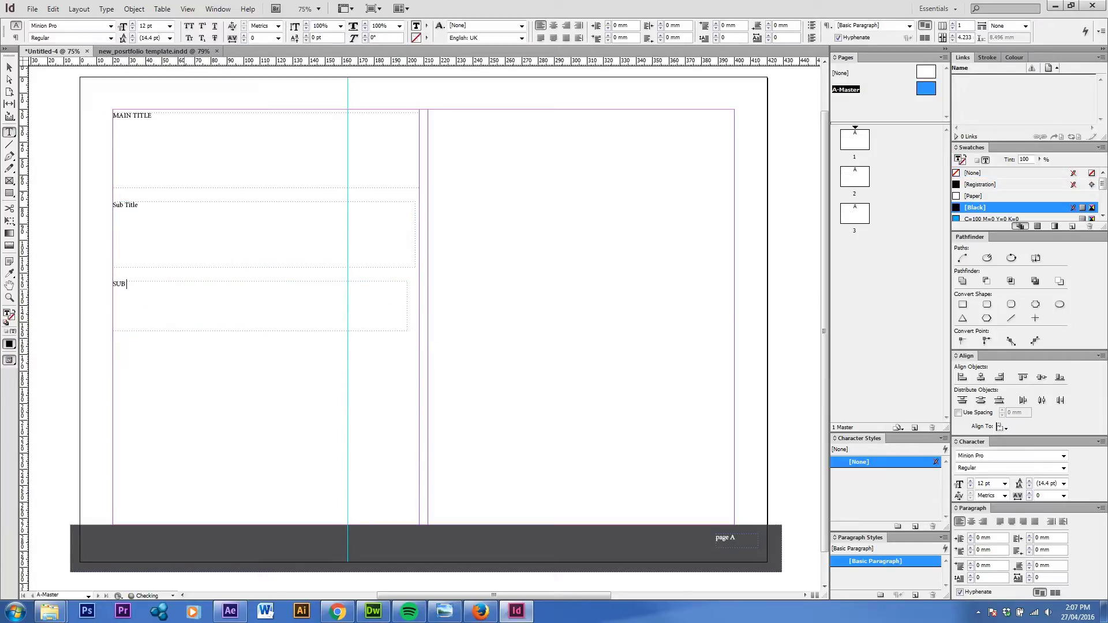
text( SUB TITLE)
key(BackSpace)
key(BackSpace)
key(BackSpace)
key(BackSpace)
key(BackSpace)
key(BackSpace)
key(BackSpace)
key(BackSpace)
key(BackSpace)
key(BackSpace)
key(BackSpace)
key(BackSpace)
text(ub Title)
click(125, 284)
text(Sub)
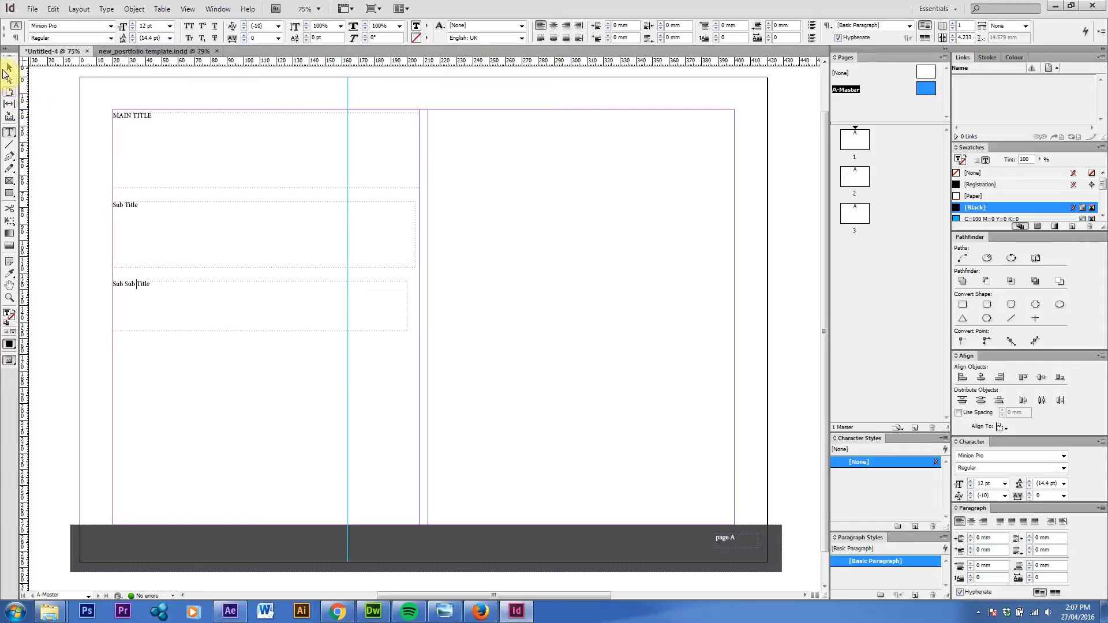
click(10, 68)
Step: Try to save the document as Untitled-4.indd in My Documents
click(77, 116)
key(ctrl+s)
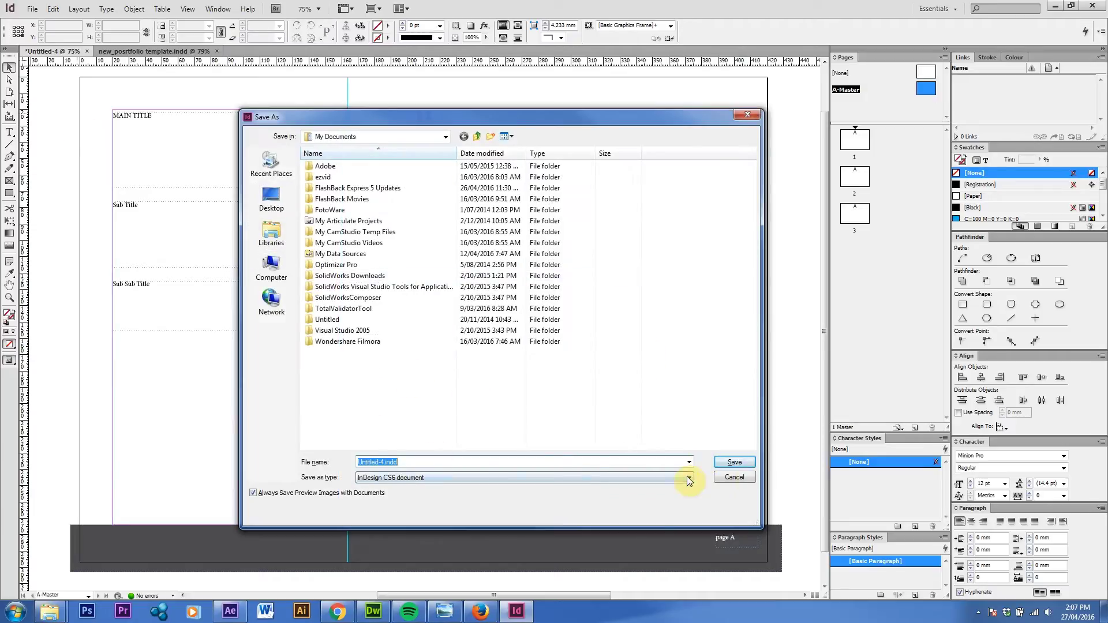
click(733, 463)
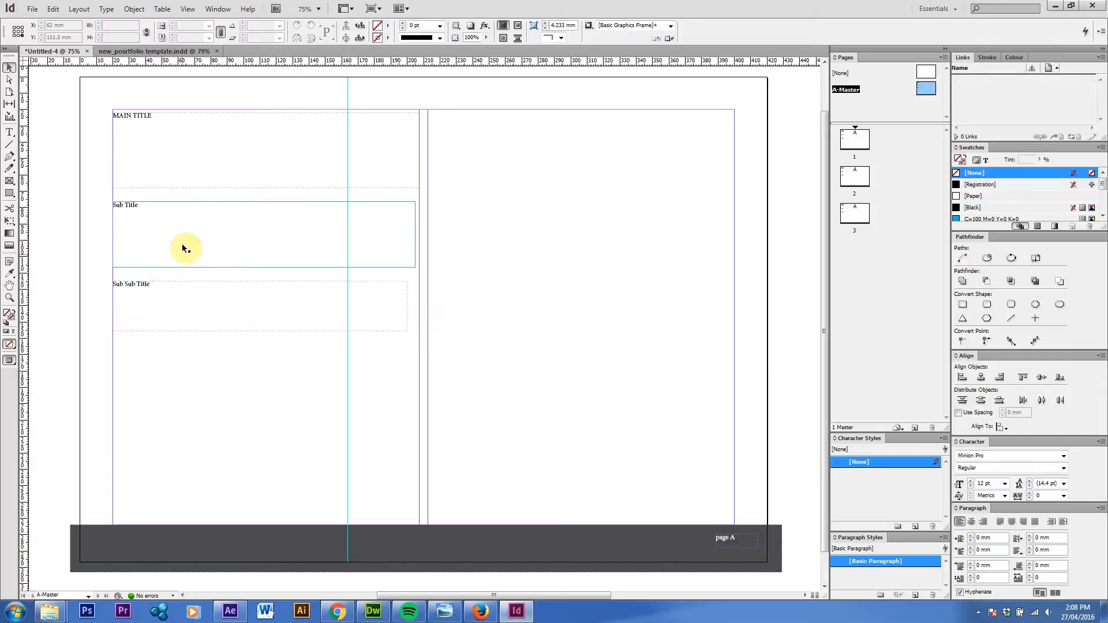
Step: Set the font of the MAIN TITLE frame to Myriad Pro with the Bold Condensed style
click(174, 189)
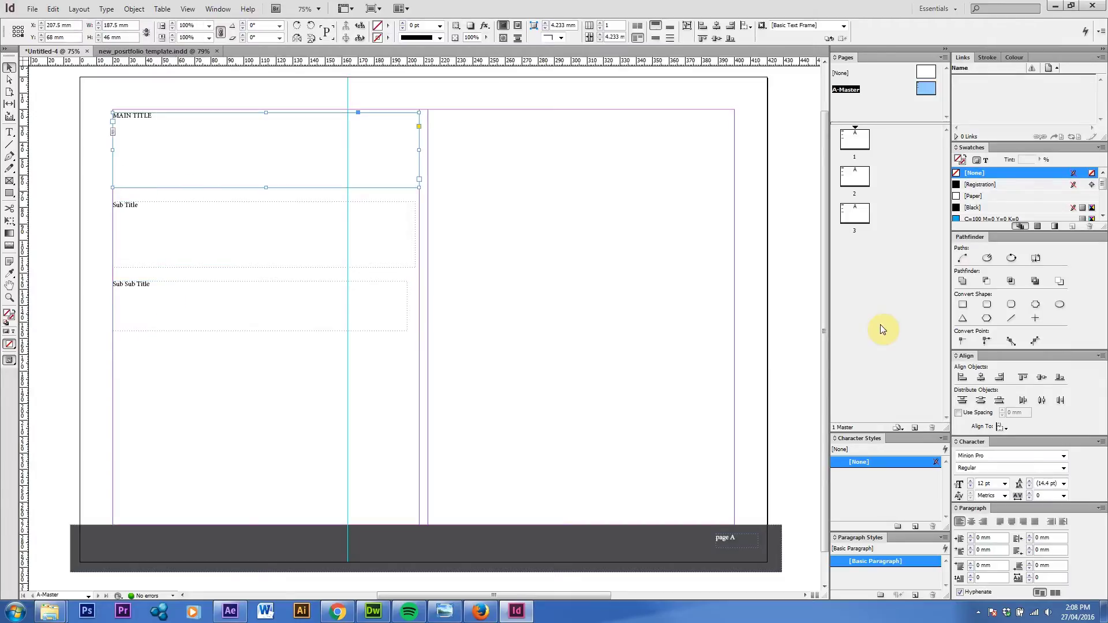
click(1064, 460)
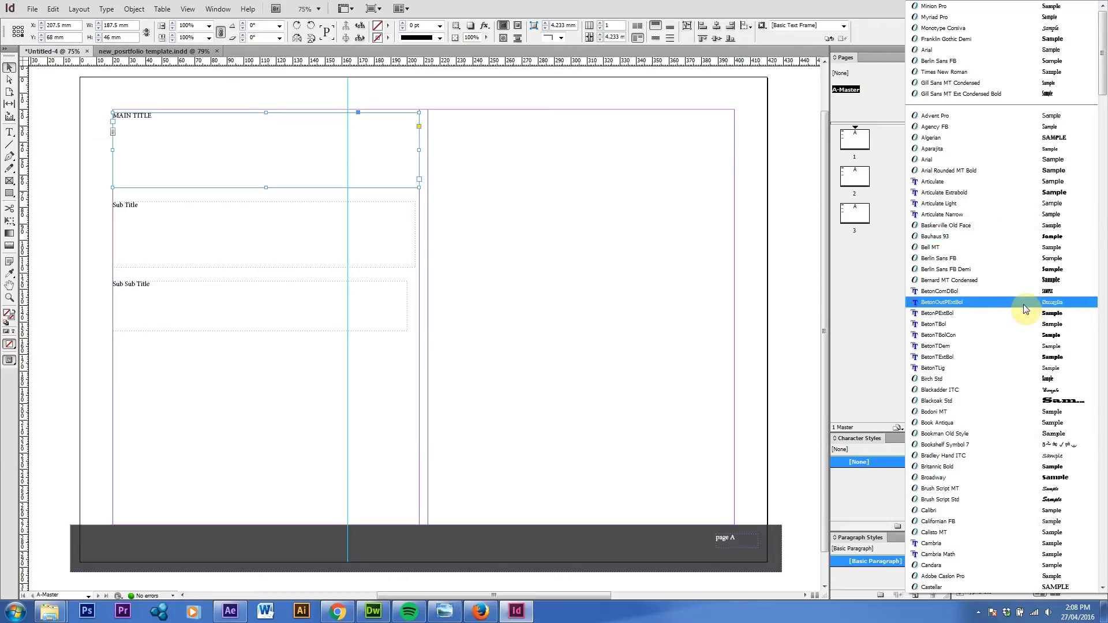
click(936, 10)
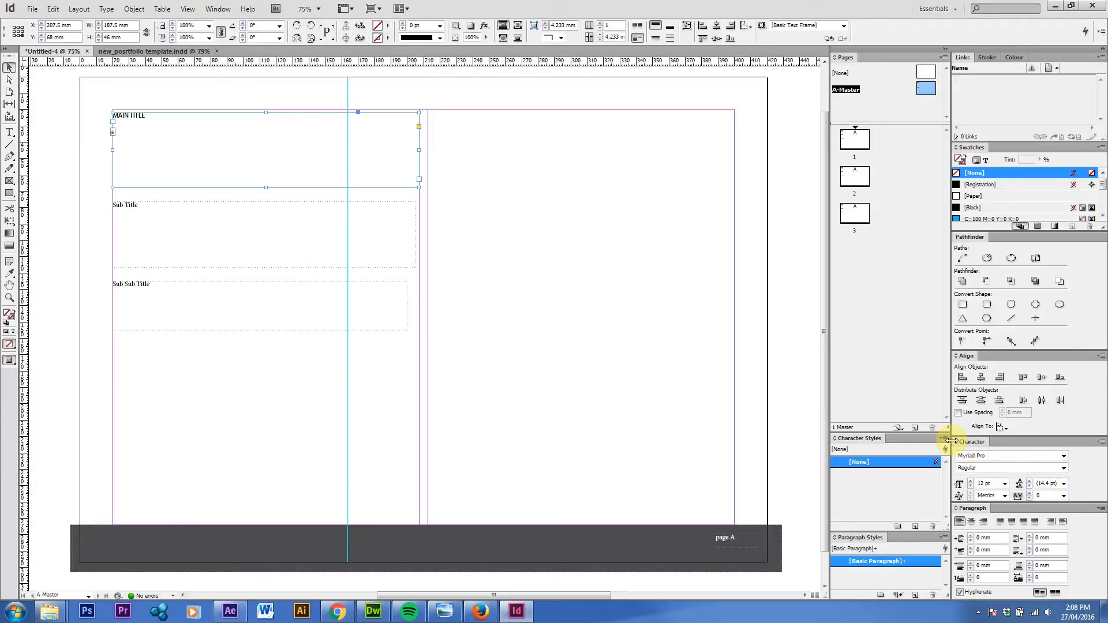
click(971, 442)
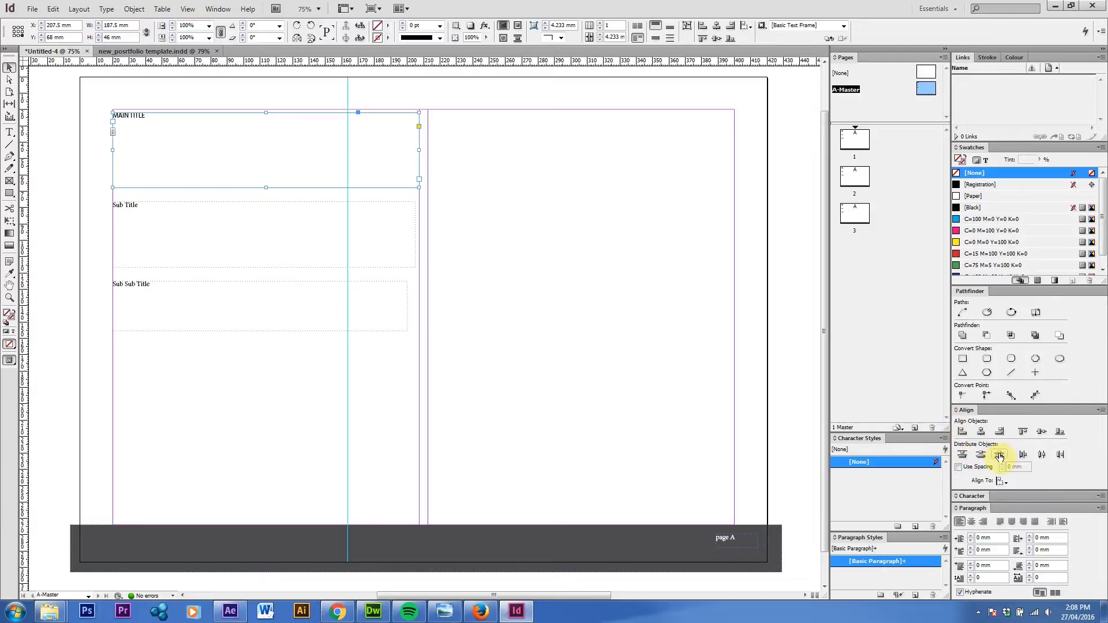
click(956, 497)
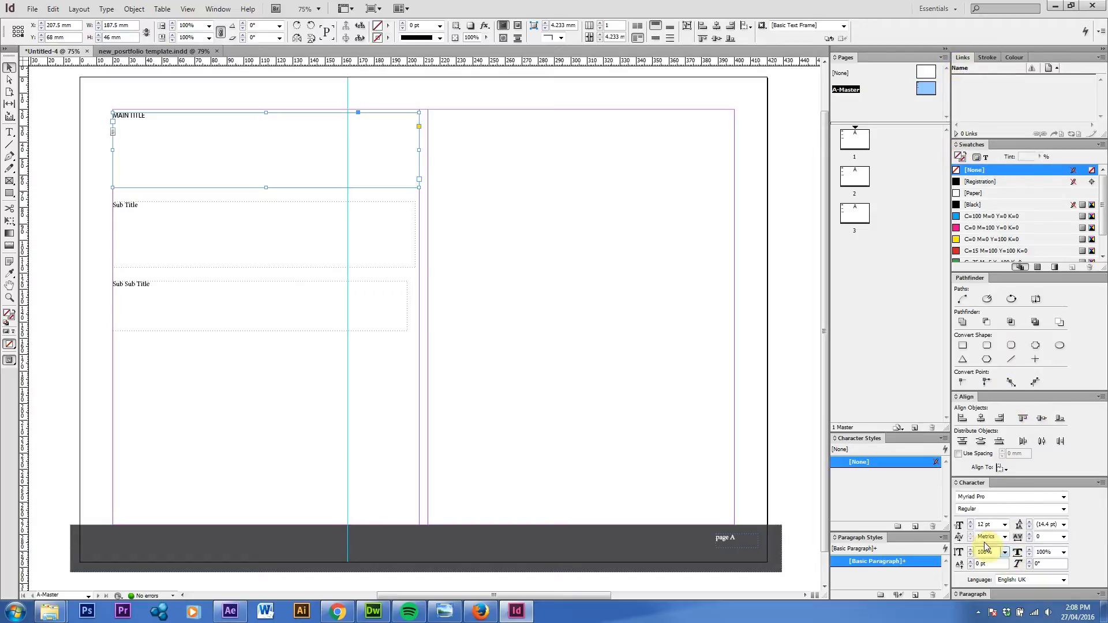
click(1035, 495)
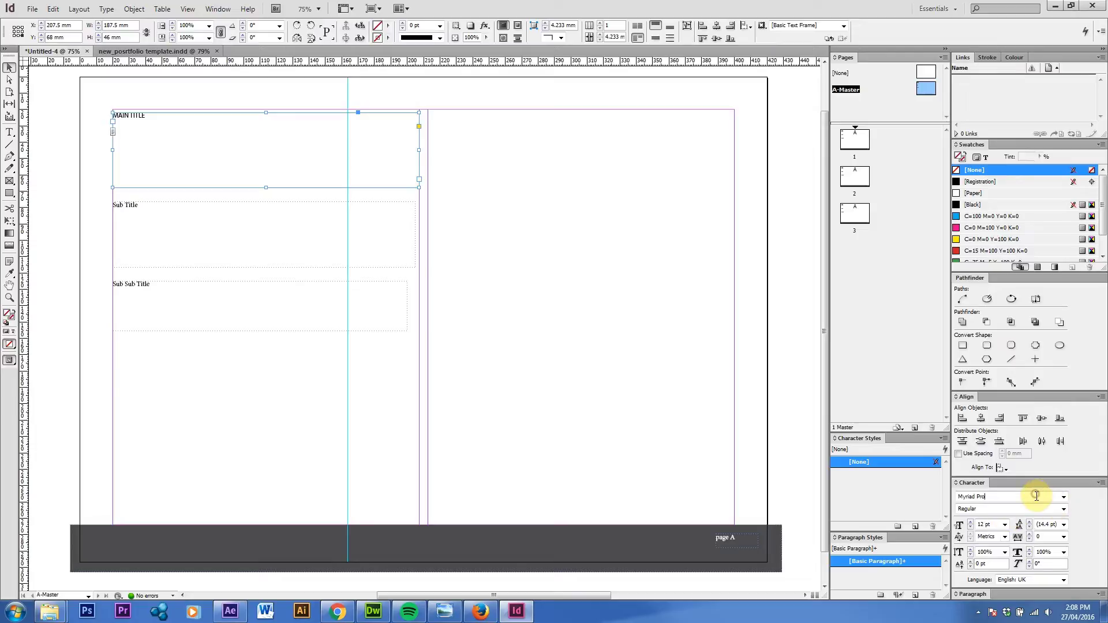
click(1063, 508)
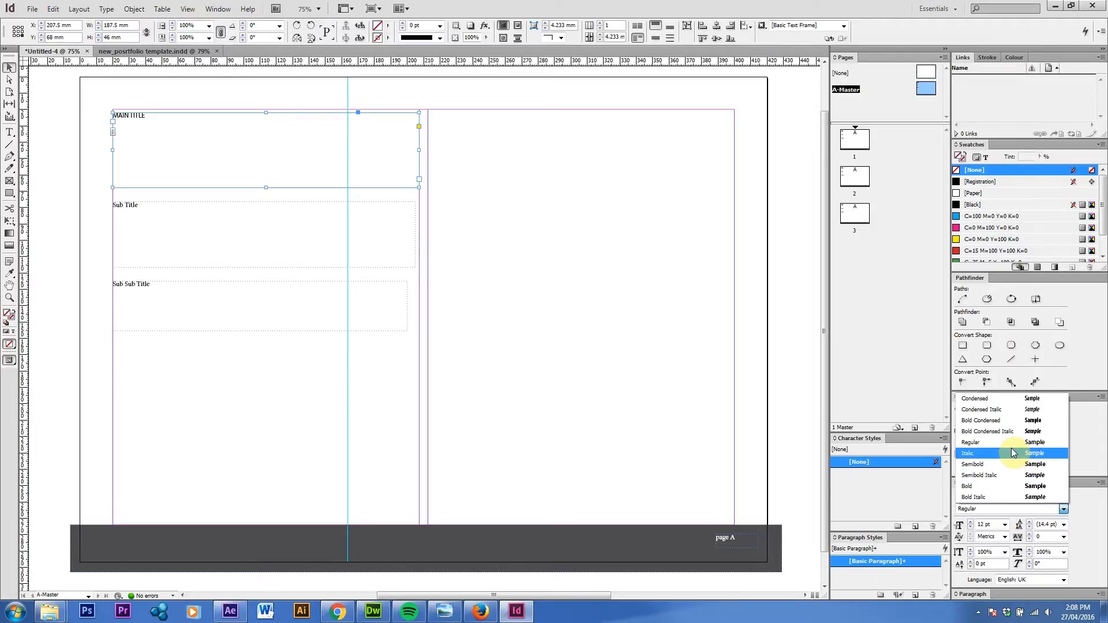
click(1009, 420)
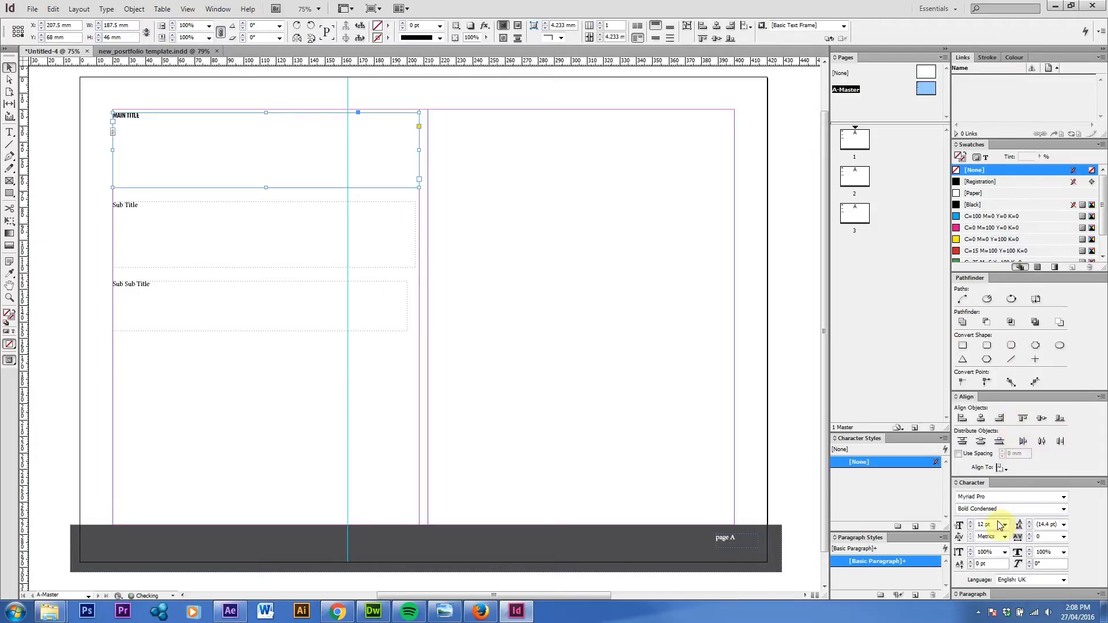
Step: Increase the MAIN TITLE font size in small increments to 15 pt
click(960, 523)
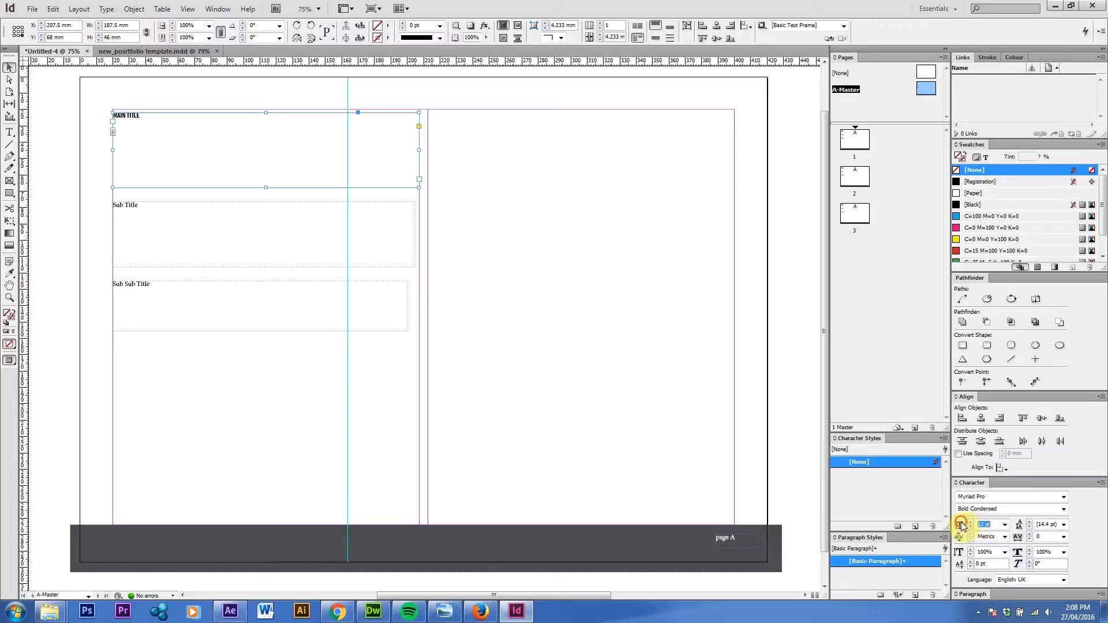
click(970, 522)
click(970, 526)
click(970, 523)
double_click(980, 525)
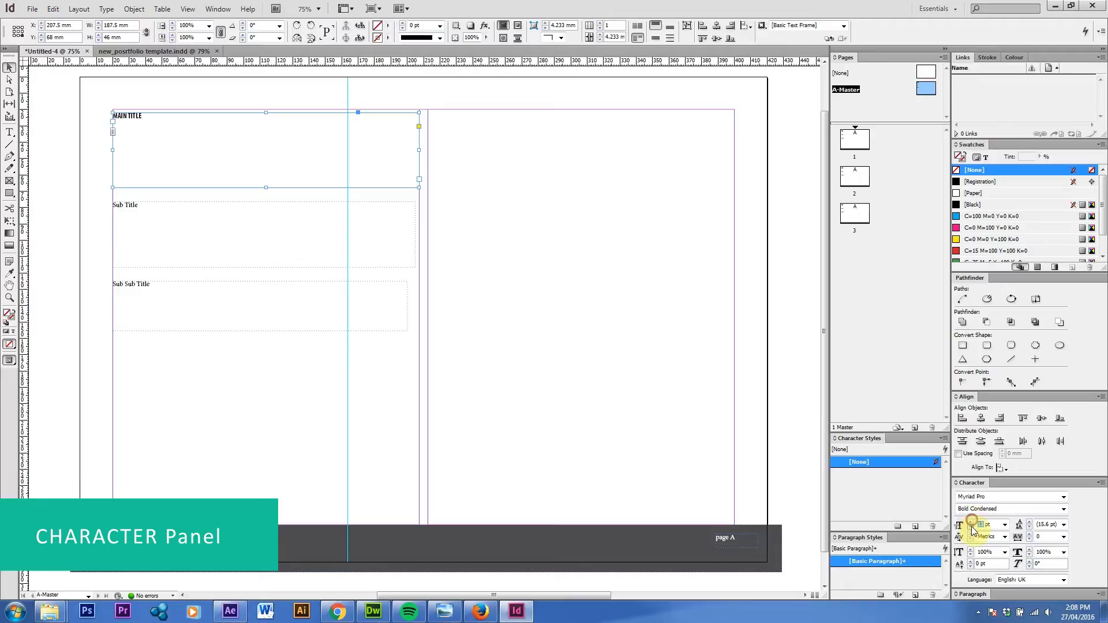
click(970, 522)
click(970, 522)
Step: Set the MAIN TITLE font size to 100 pt and deselect the frame
click(959, 526)
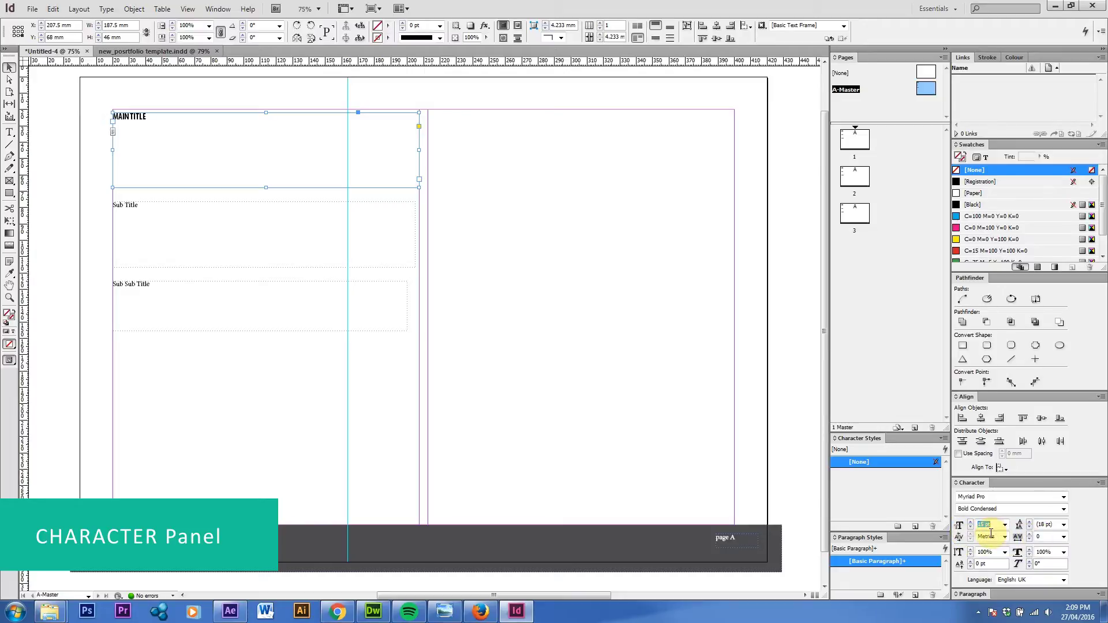
text(100)
key(Return)
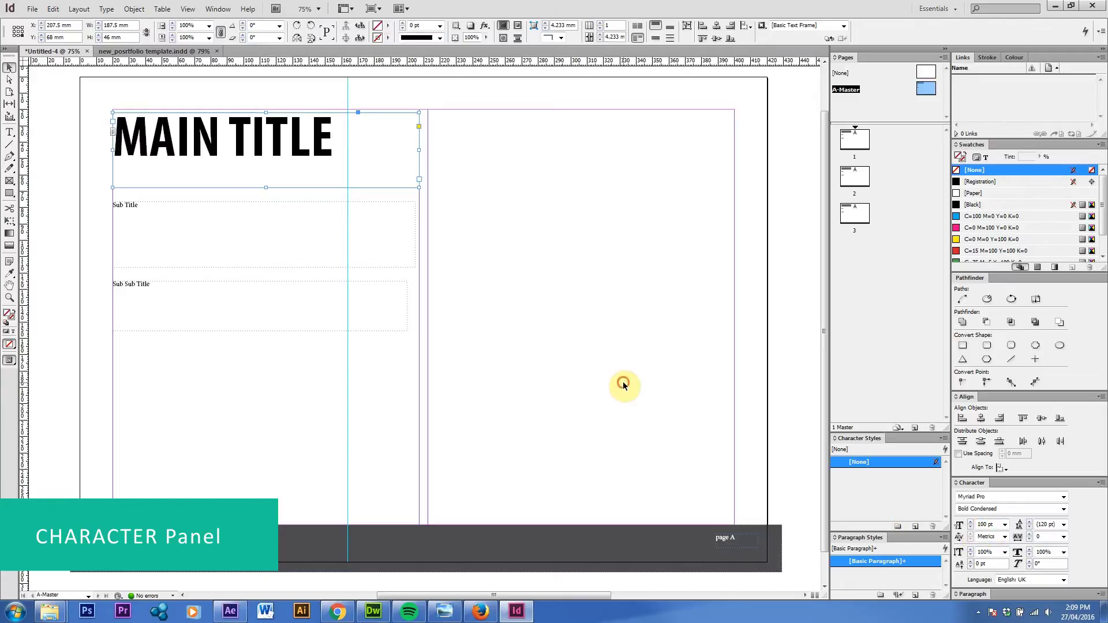
click(576, 364)
Step: Shorten the MAIN TITLE frame to about 27.5 mm high and widen it past the gutter into the second column
click(9, 67)
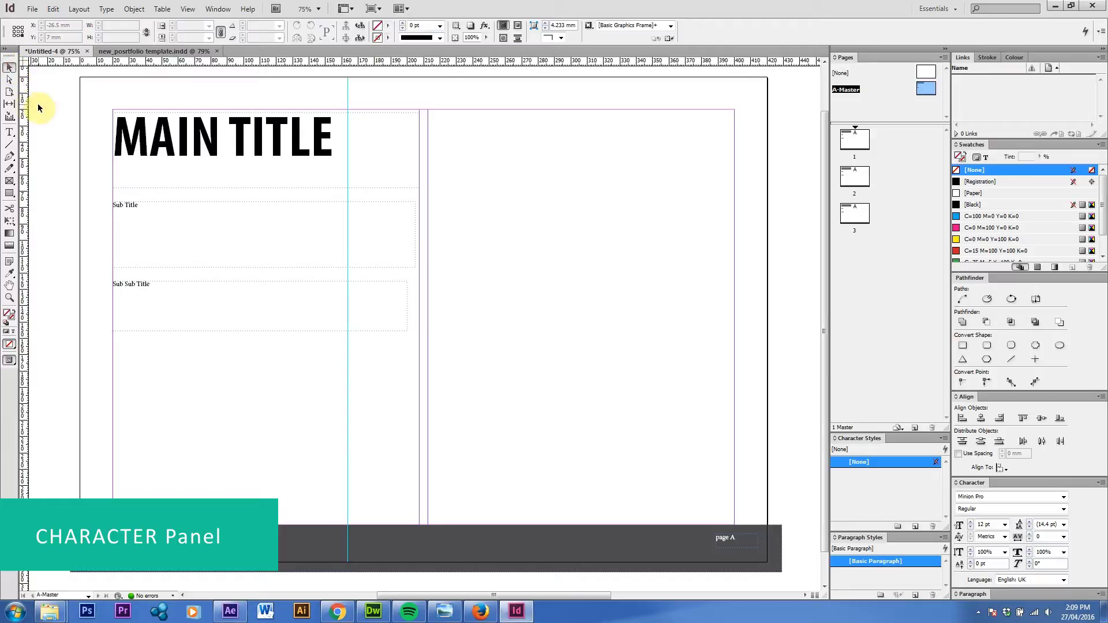
click(229, 137)
drag(265, 187, 266, 157)
click(476, 205)
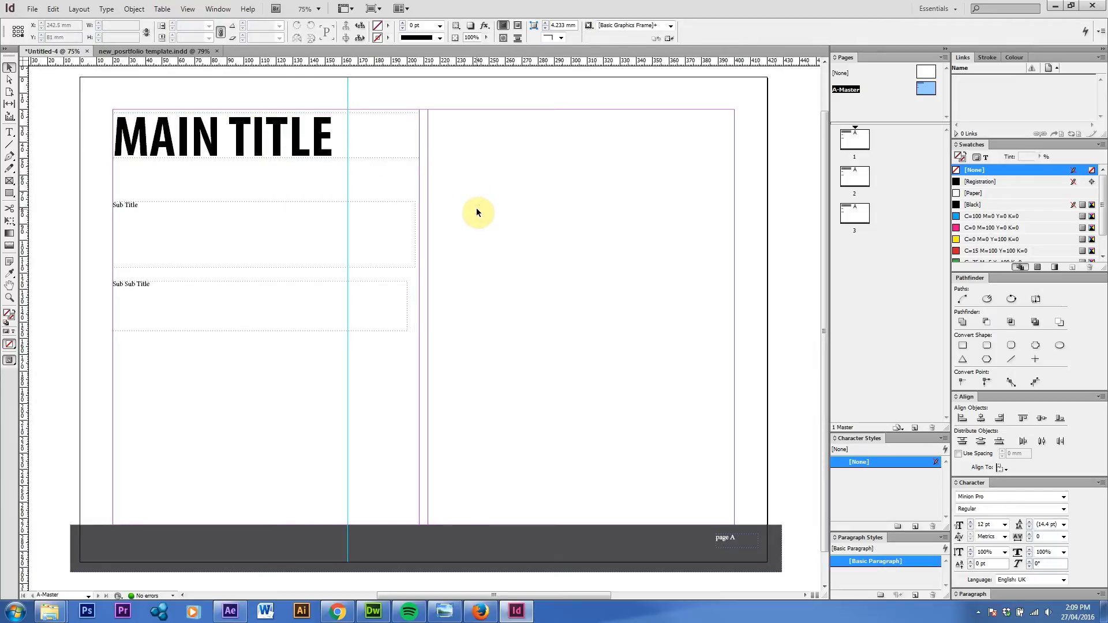
click(305, 137)
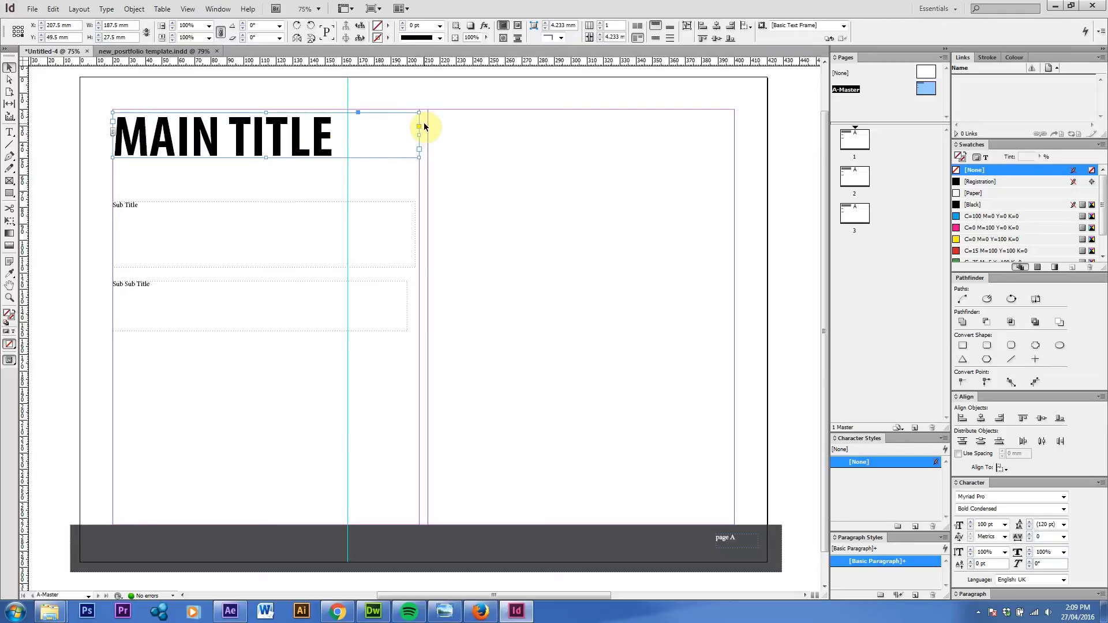
mouse_move(420, 137)
mouse_down()
mouse_move(656, 128)
mouse_move(419, 126)
mouse_up()
drag(418, 133, 514, 142)
click(156, 187)
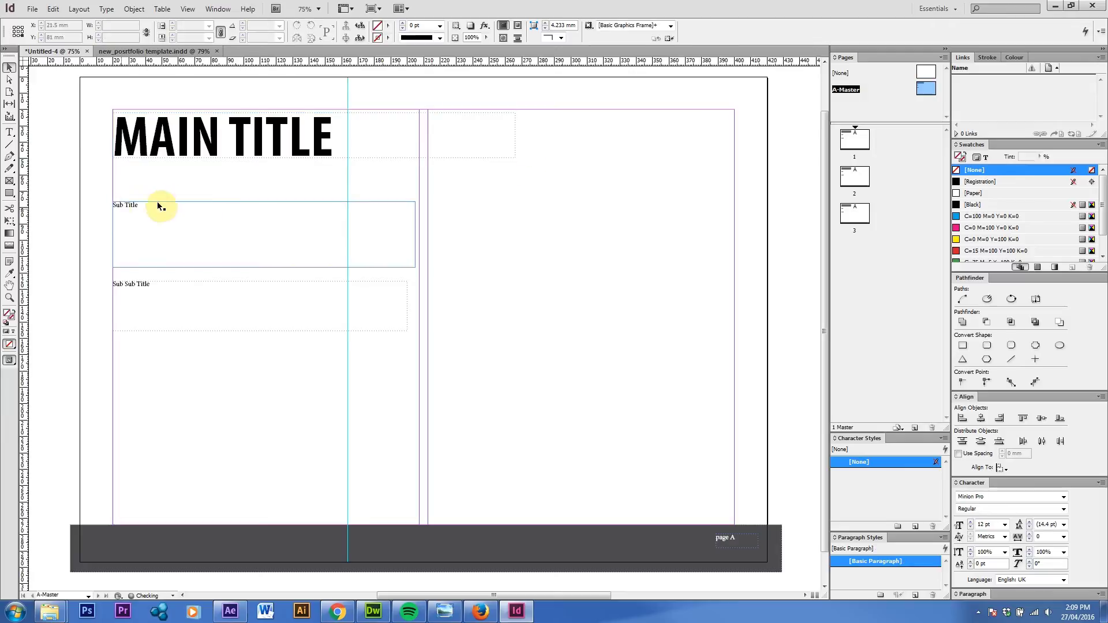
Step: Set the font of both the Sub Title and Sub Sub Title frames to Myriad Pro
drag(162, 233, 177, 364)
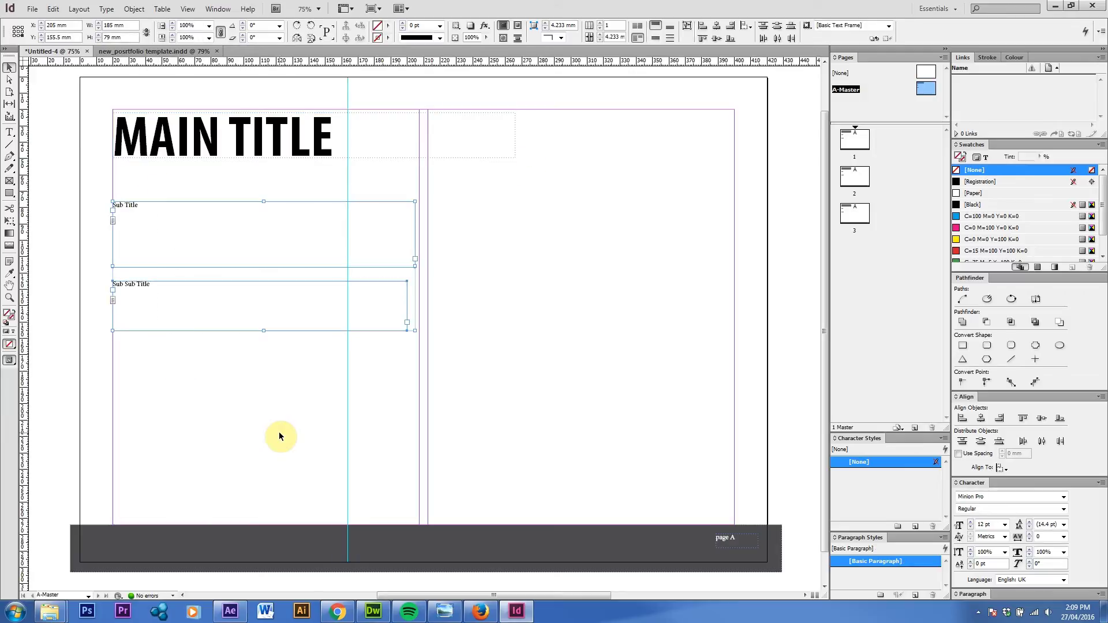
click(1065, 499)
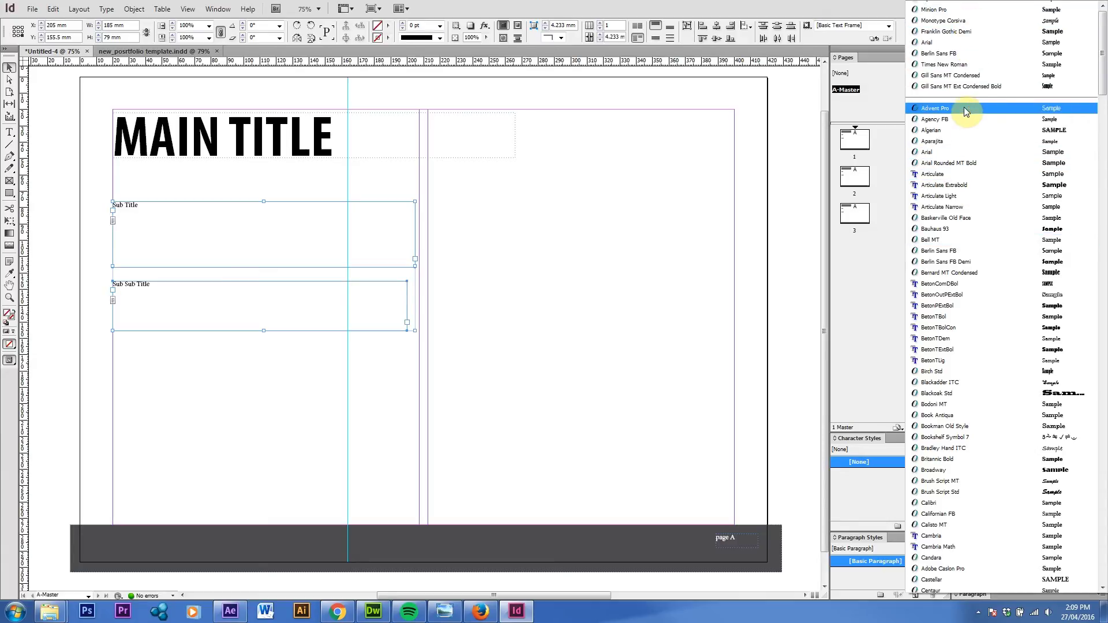
click(963, 7)
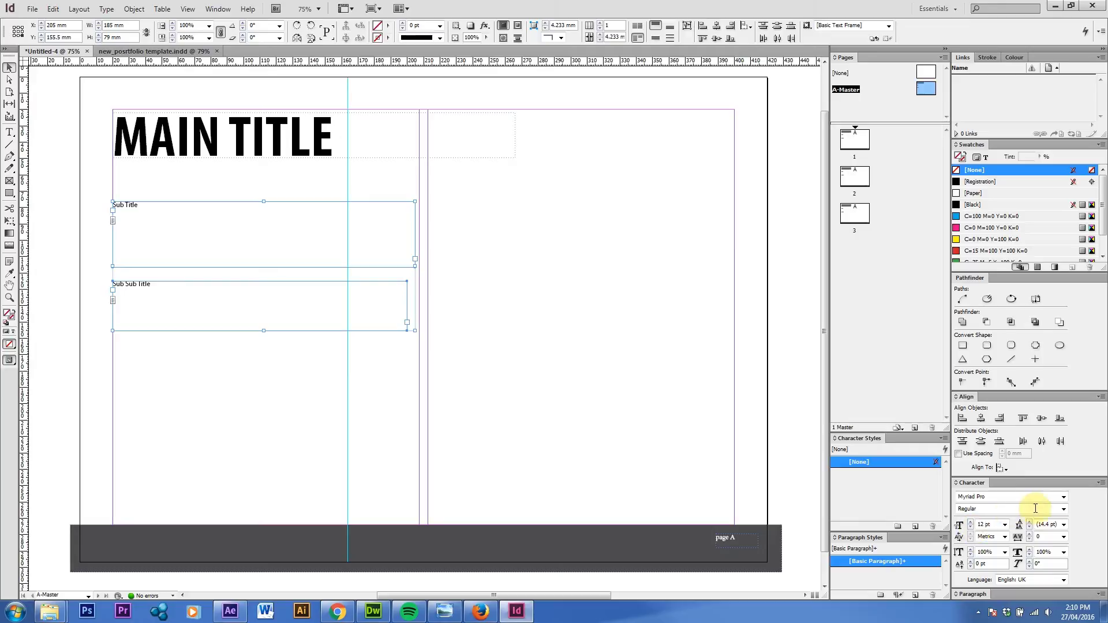
click(144, 189)
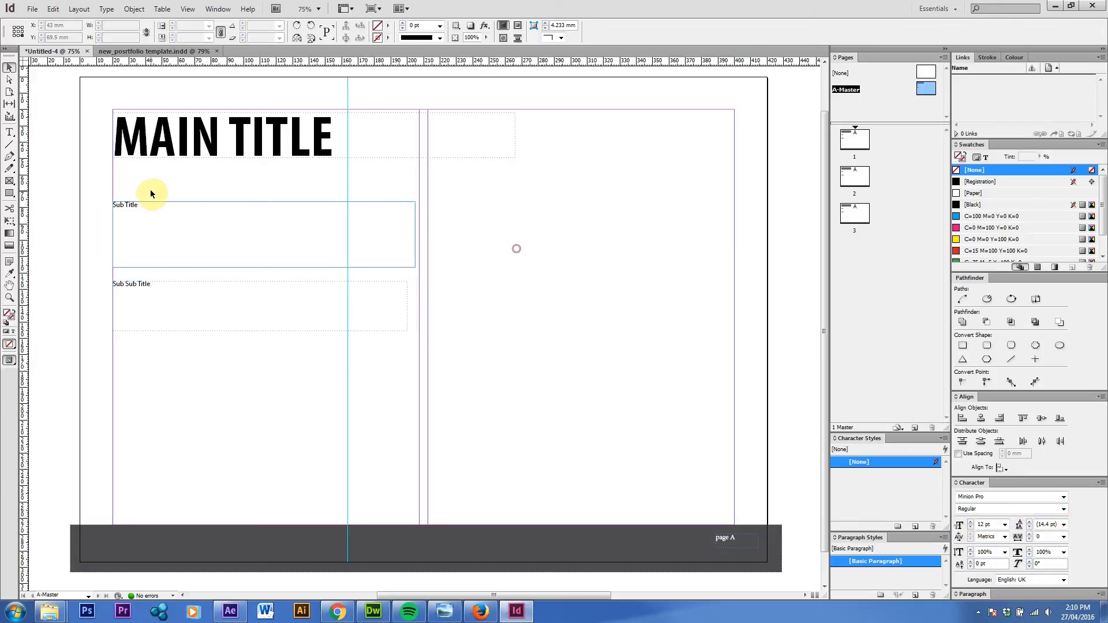
Step: Set the Sub Title frame's font size to 25 pt
click(148, 223)
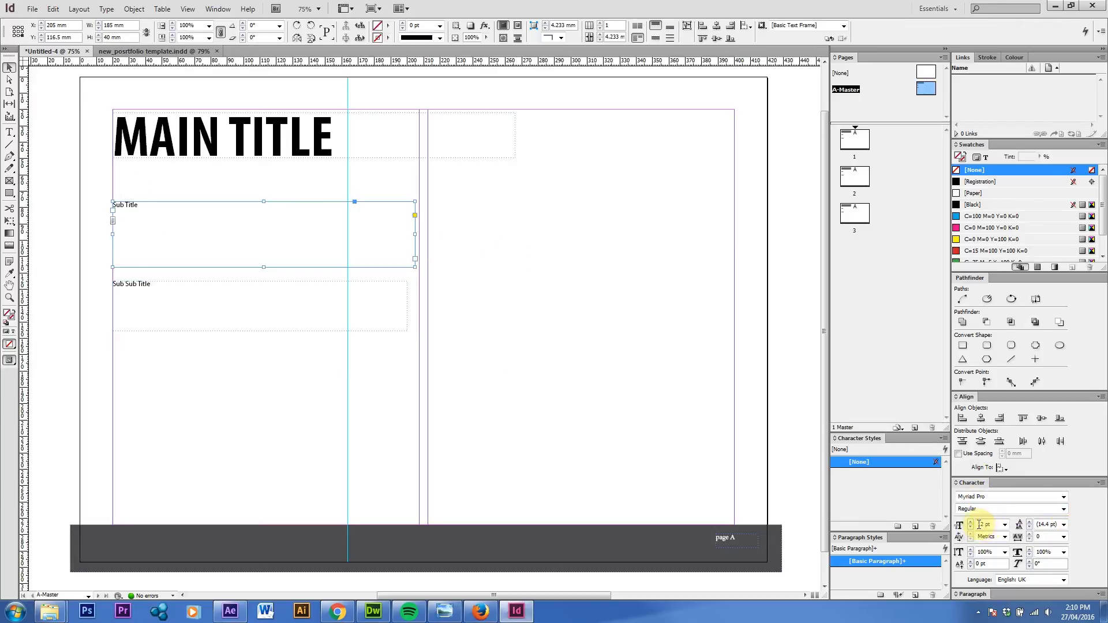
text(25)
key(Return)
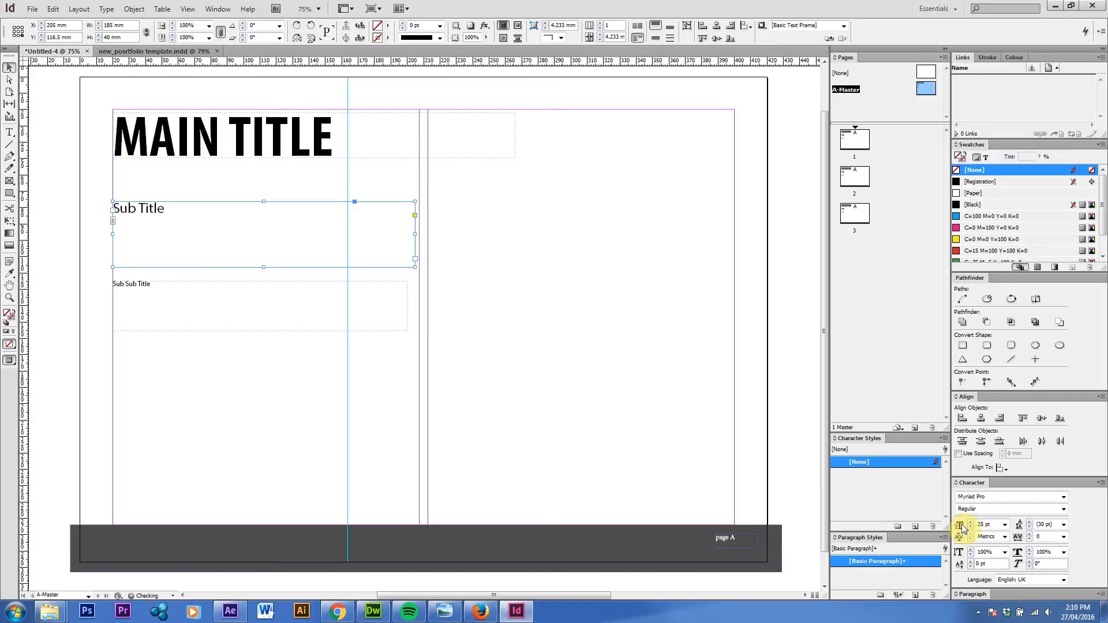
Step: Set the Sub Sub Title frame's font style to Semibold
drag(167, 347, 137, 306)
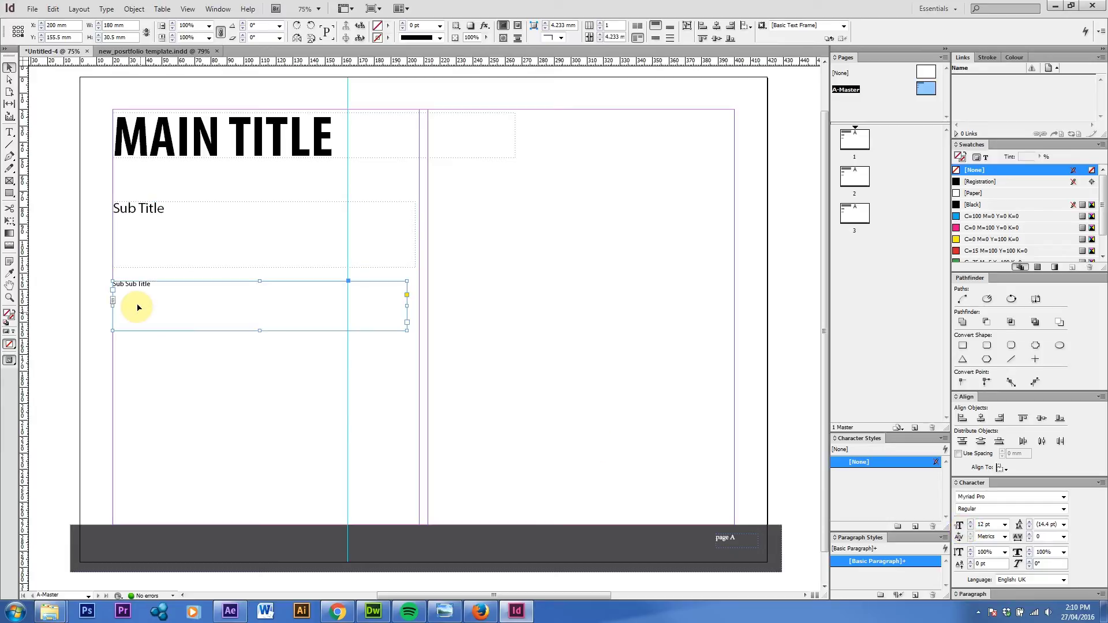
drag(167, 351, 144, 297)
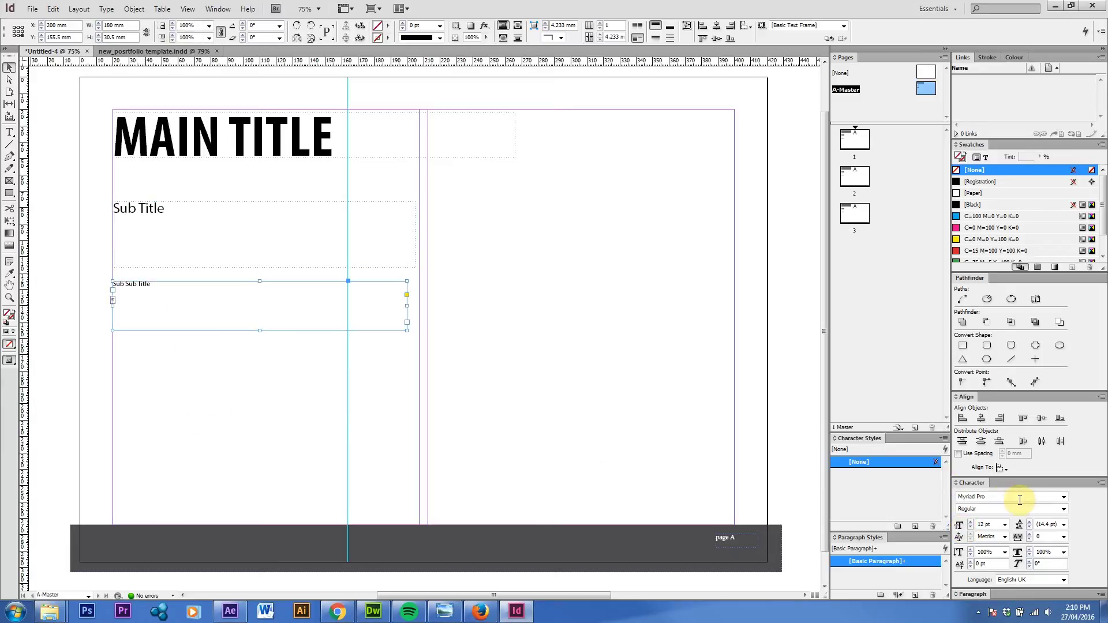
click(1063, 508)
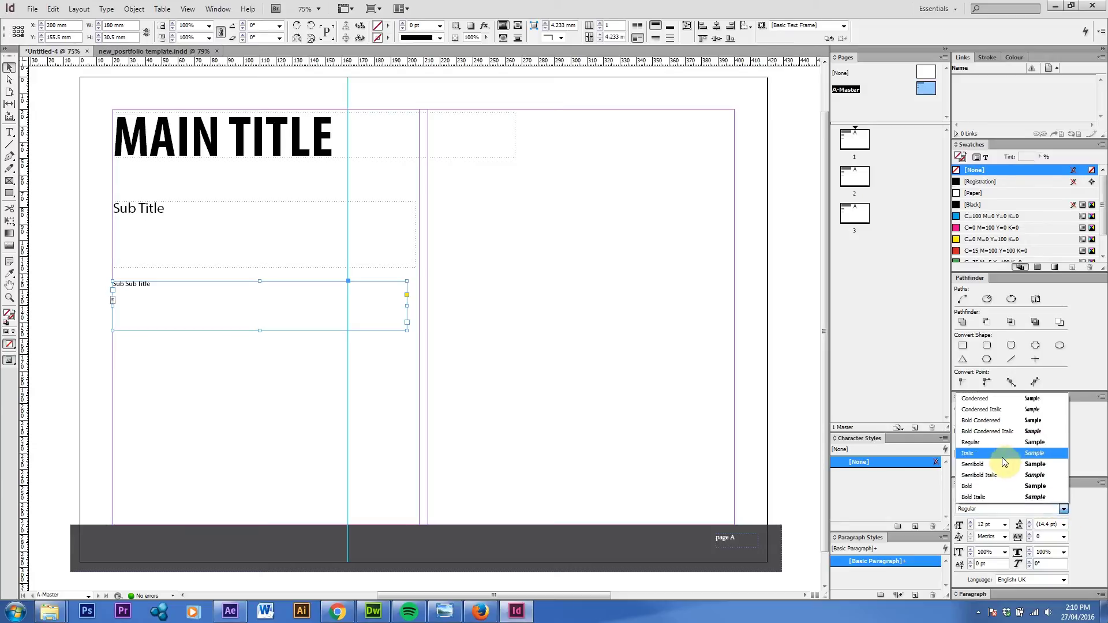
click(1001, 466)
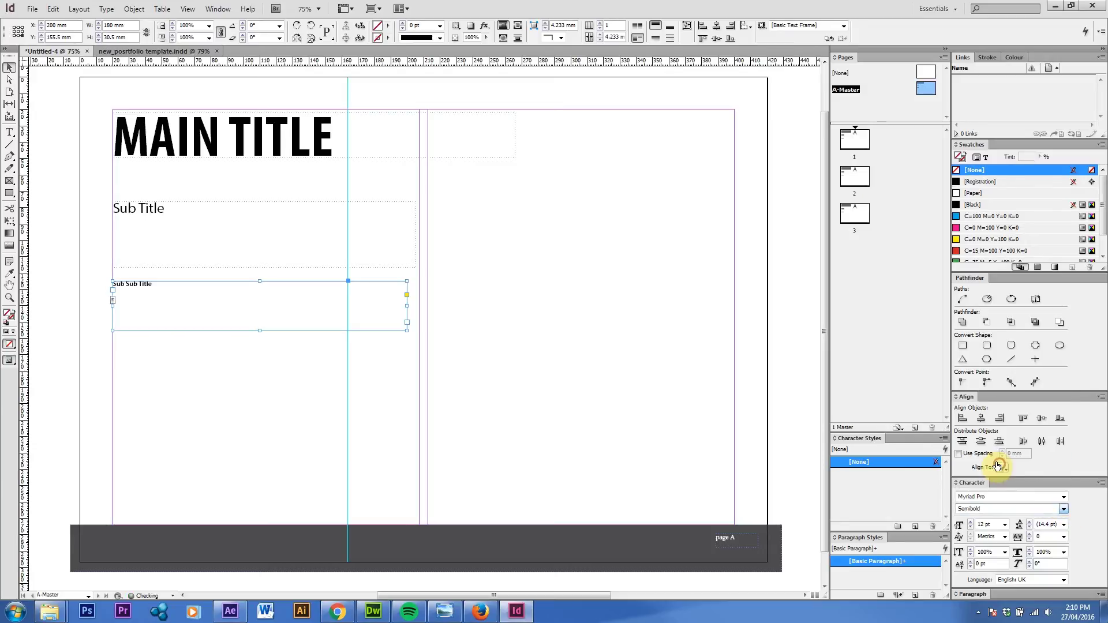
click(205, 394)
click(158, 209)
click(1063, 508)
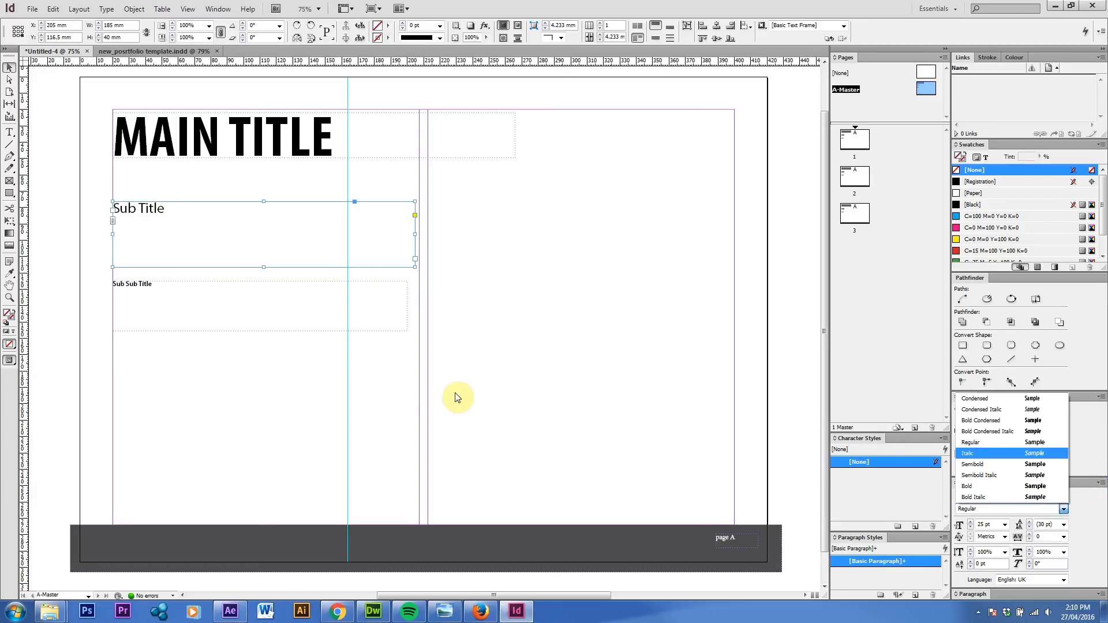
click(416, 395)
drag(160, 340, 153, 319)
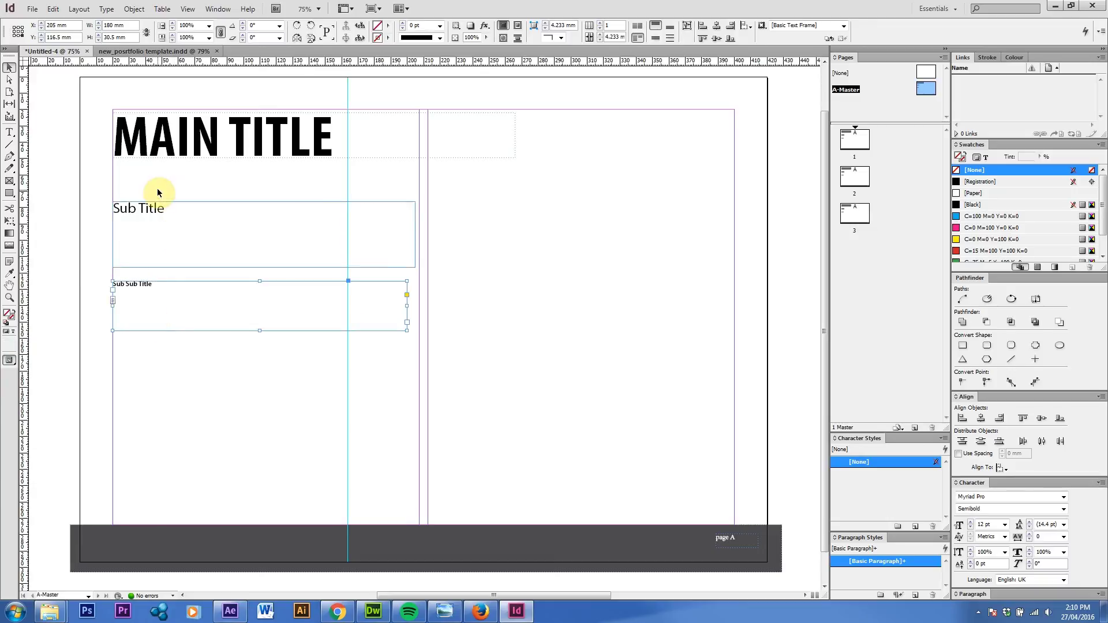
Step: Set the Sub Title frame's font style to Condensed
click(165, 217)
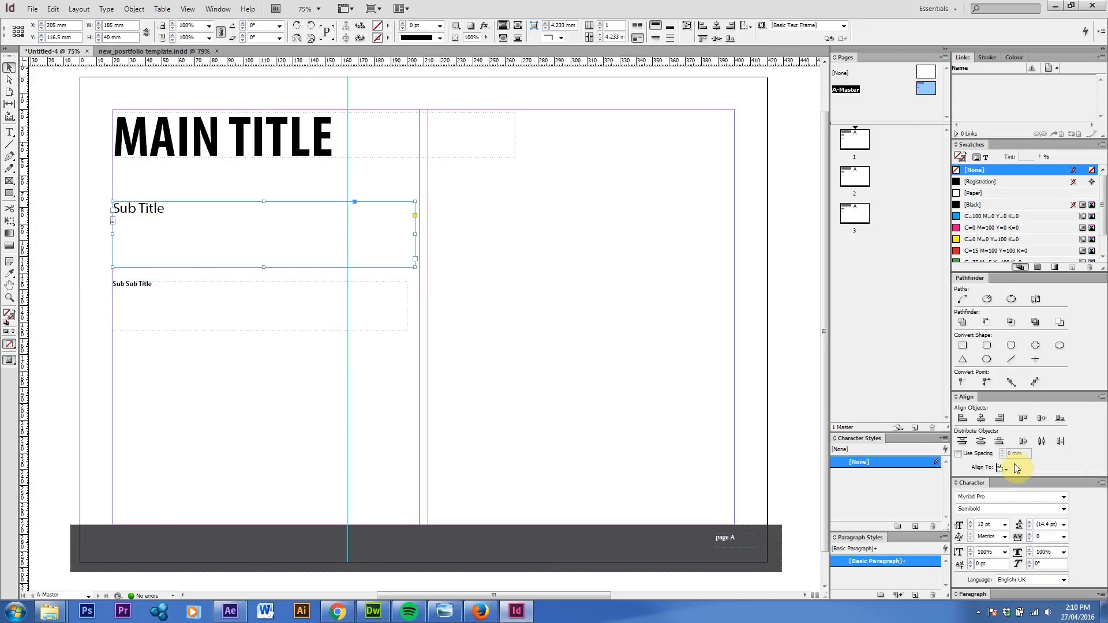
click(1061, 510)
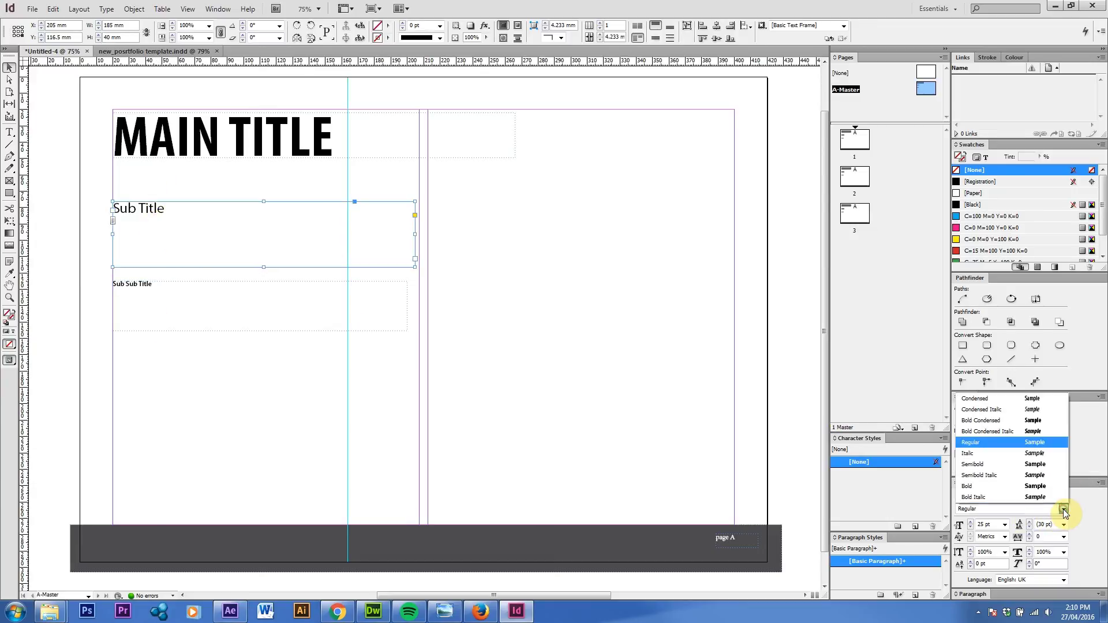
click(1003, 398)
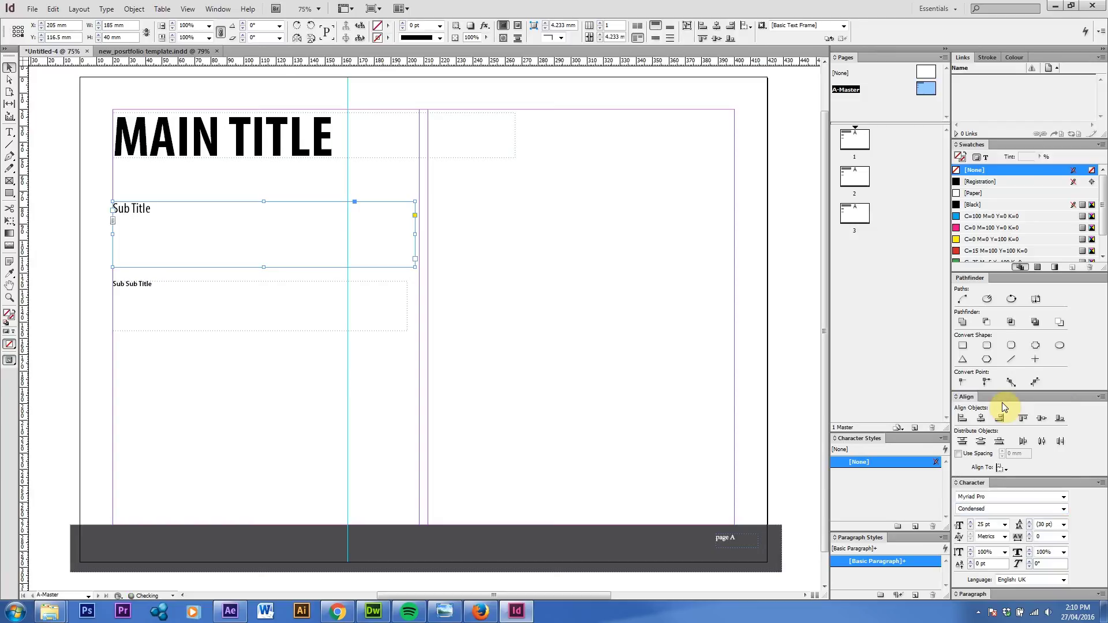
Step: Set the Sub Sub Title frame's font style to Condensed
click(142, 300)
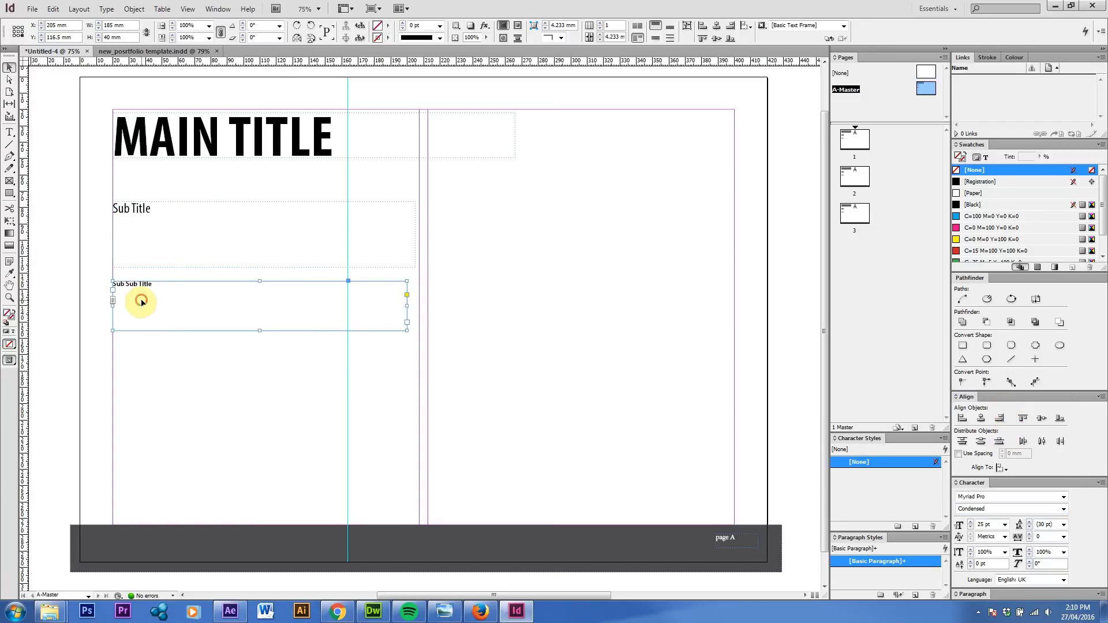
click(1063, 510)
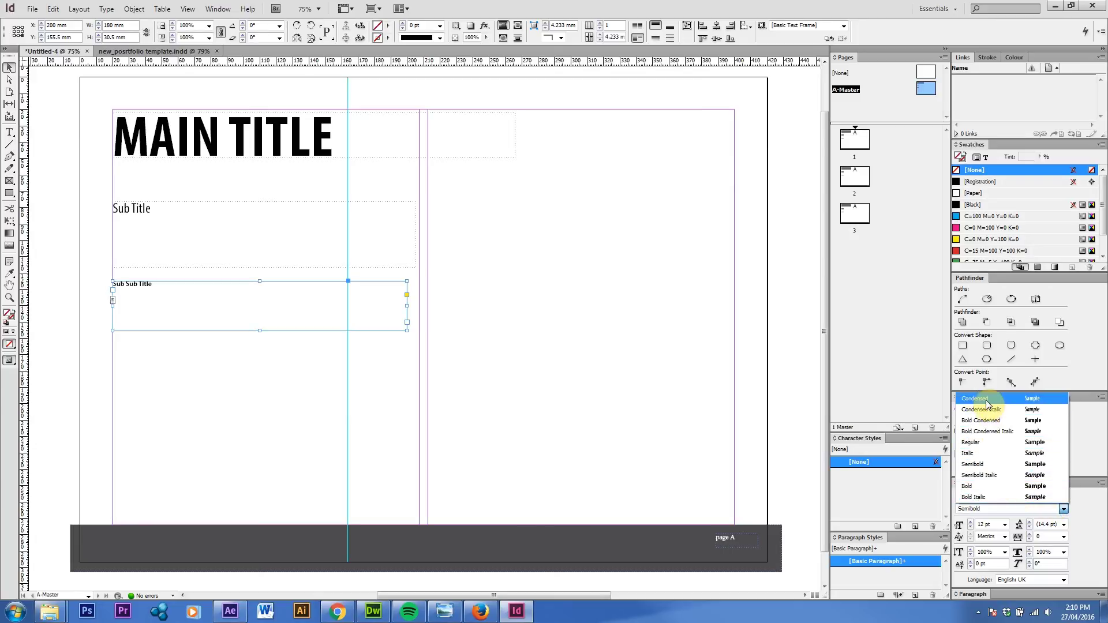
click(985, 402)
Step: Set the Sub Title frame's font style to Bold Condensed
click(141, 230)
click(1063, 509)
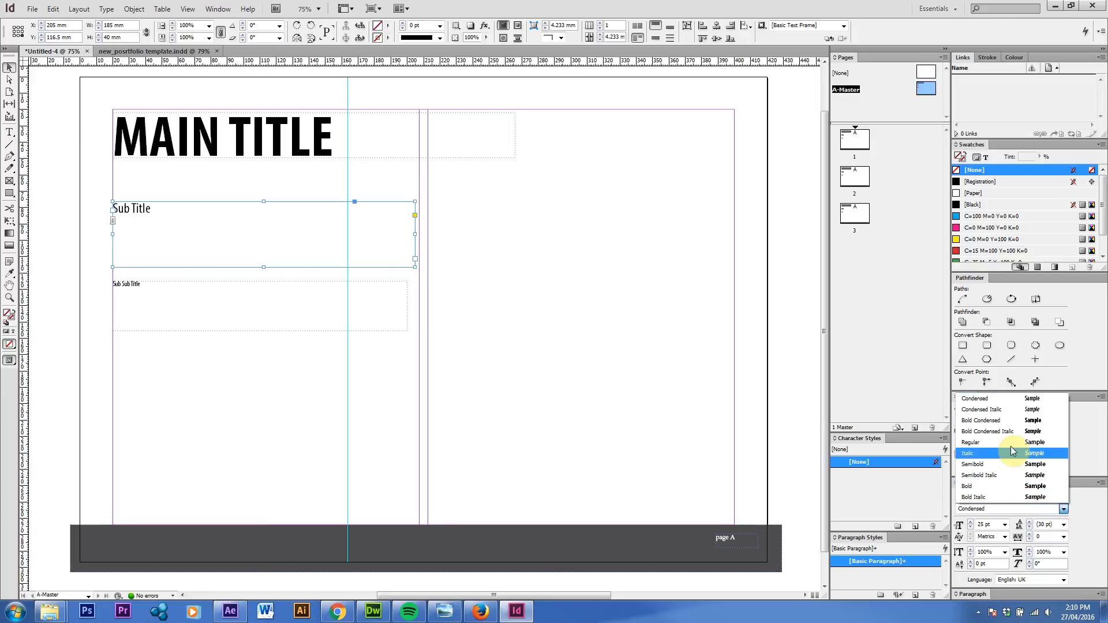
click(1001, 420)
Step: Shorten the Sub Title frame from below to a height of about 8.2 mm, just enclosing its text
click(266, 371)
click(223, 235)
drag(262, 267, 262, 215)
Step: Fit the height of the Sub Sub Title frame to its single line of text
click(244, 325)
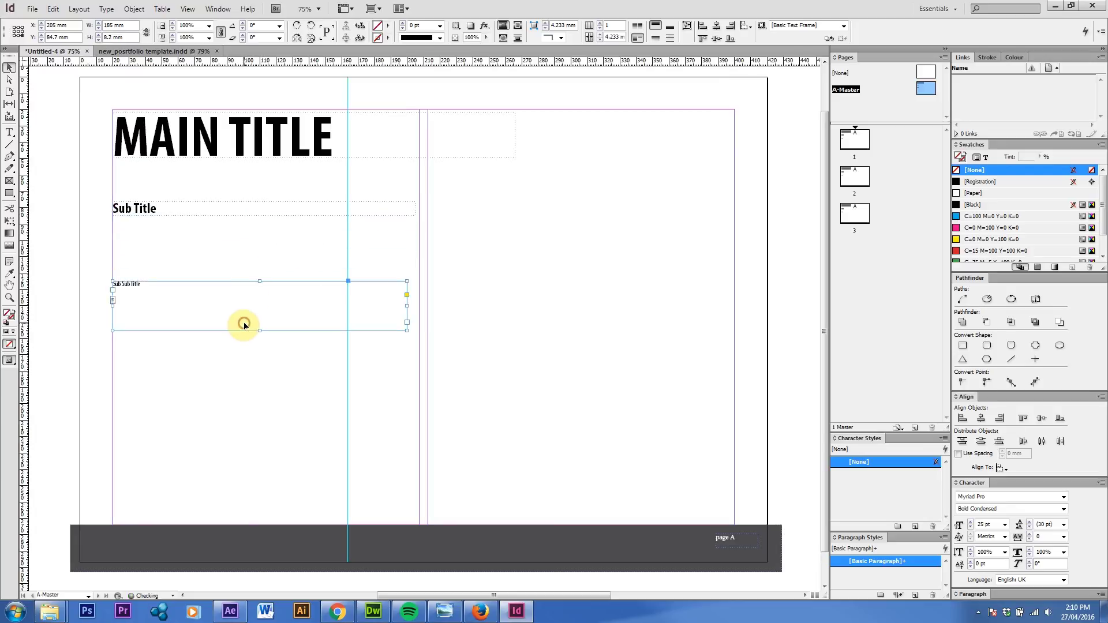
drag(260, 331, 262, 379)
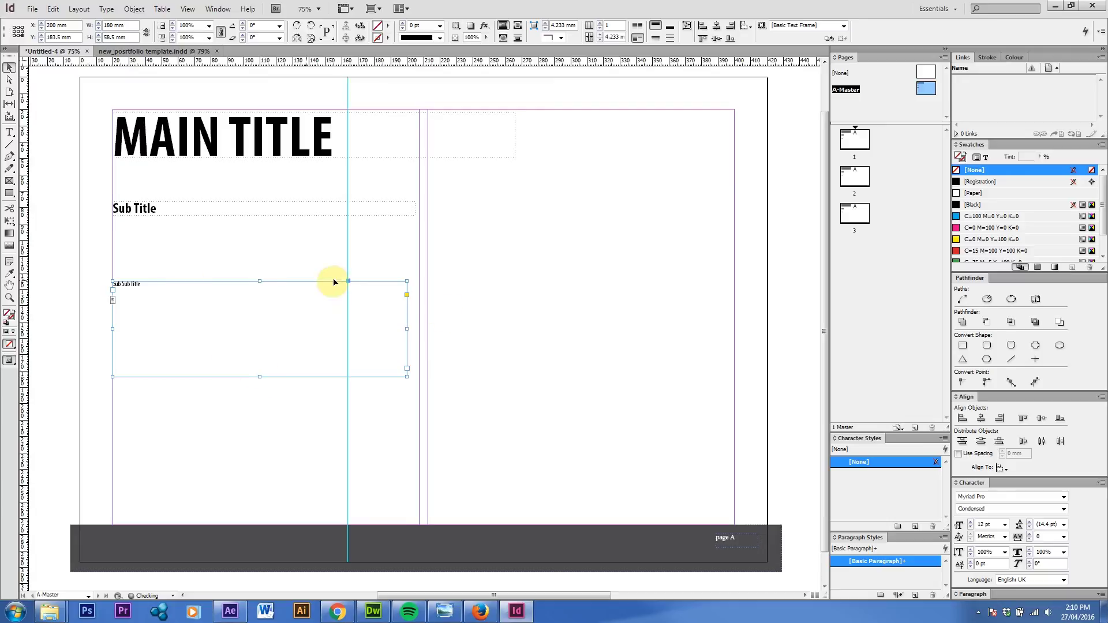
double_click(260, 374)
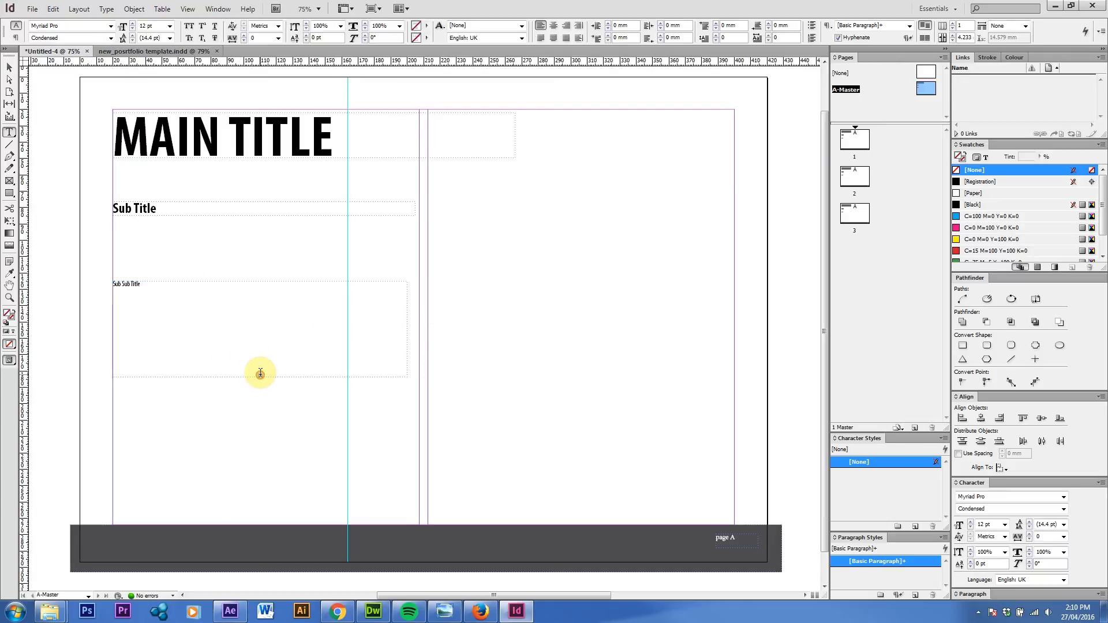
click(9, 68)
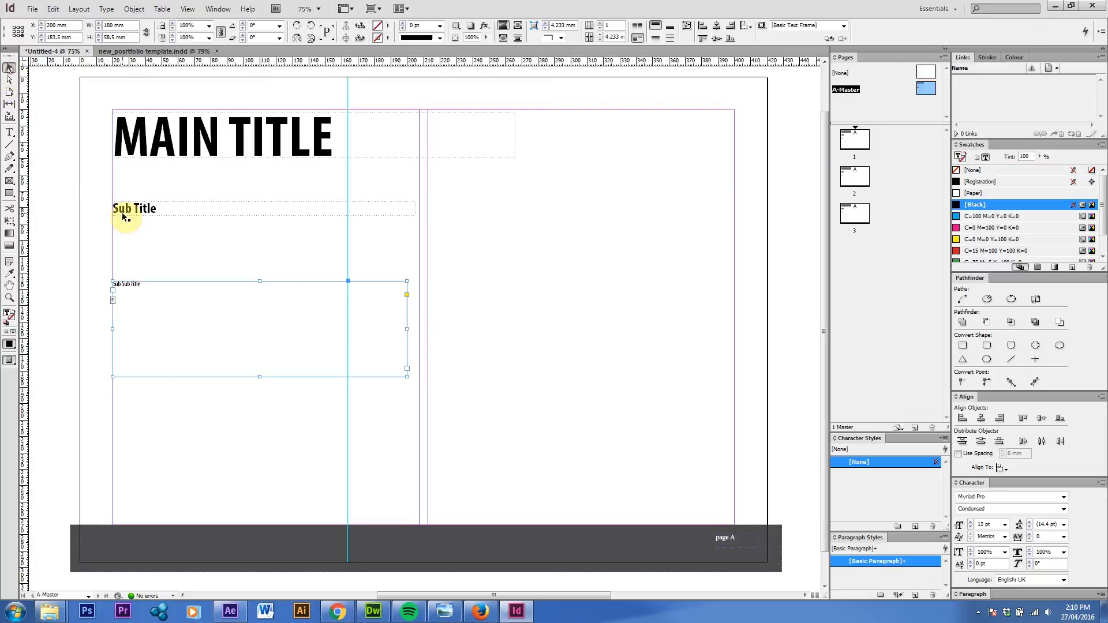
double_click(261, 379)
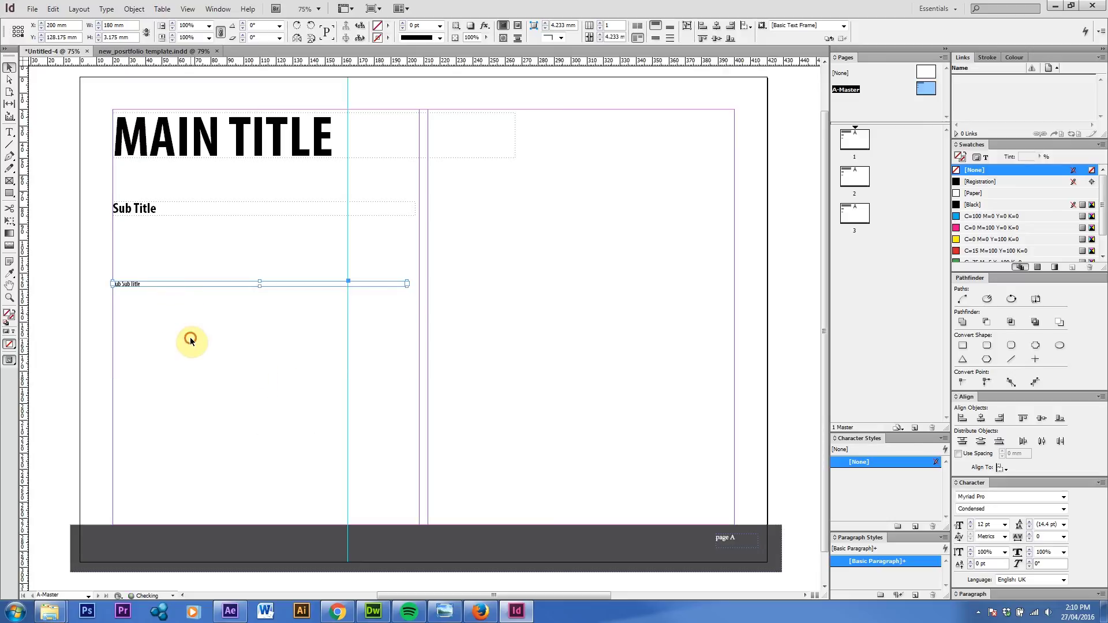
Step: Move the Sub Title frame up to just below MAIN TITLE, and the Sub Sub Title frame up to just beneath the Sub Title
drag(141, 208, 141, 180)
drag(126, 284, 129, 205)
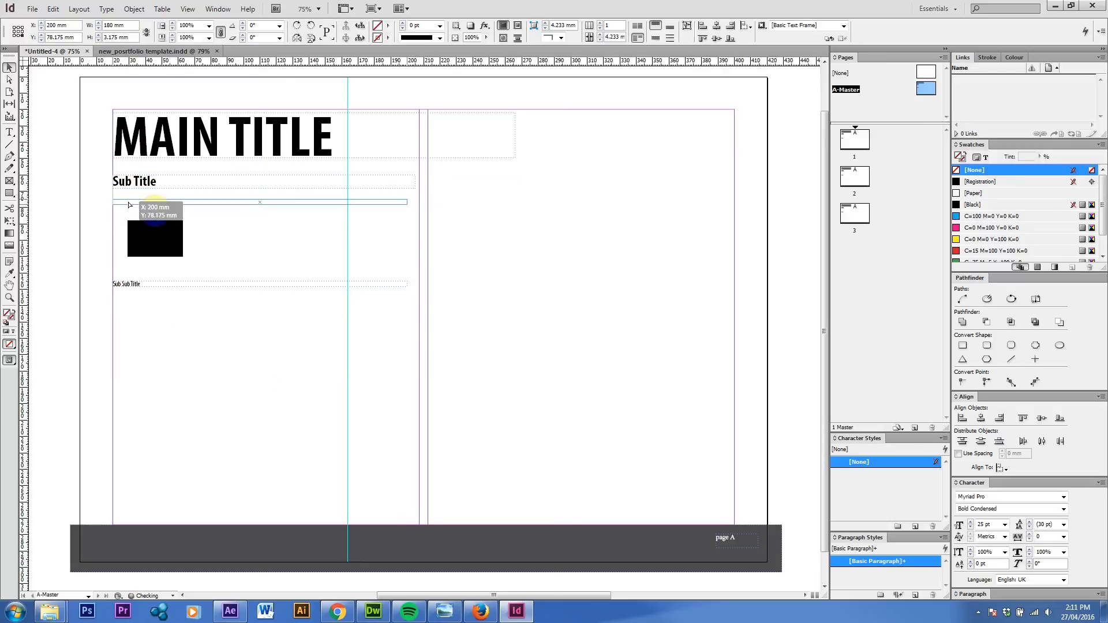